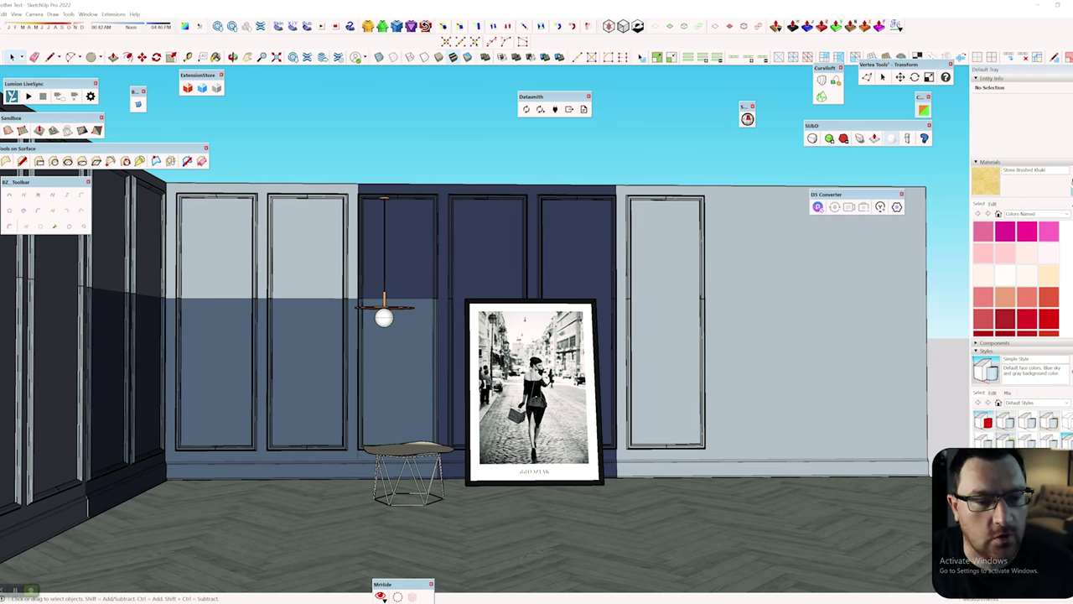
- Look over the panelled wall, pendant light and framed picture in the SketchUp model, and switch to D5 Render
mouse_move(537, 335)
middle_mouse_down()
mouse_move(386, 343)
mouse_move(549, 335)
middle_mouse_up()
scroll(528, 206, "up", 2)
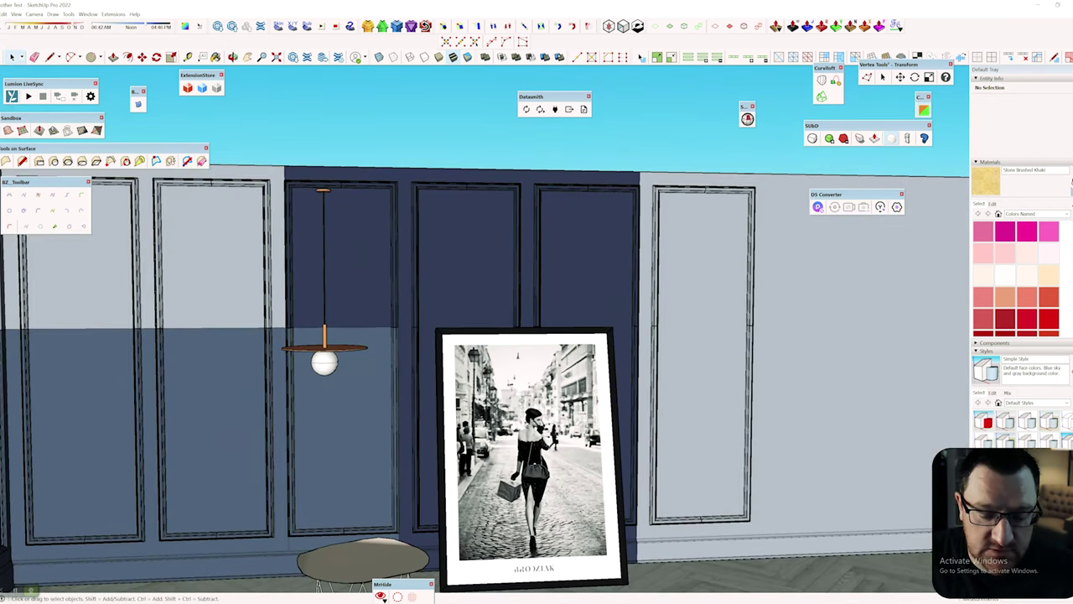
mouse_move(465, 600)
left_click(465, 572)
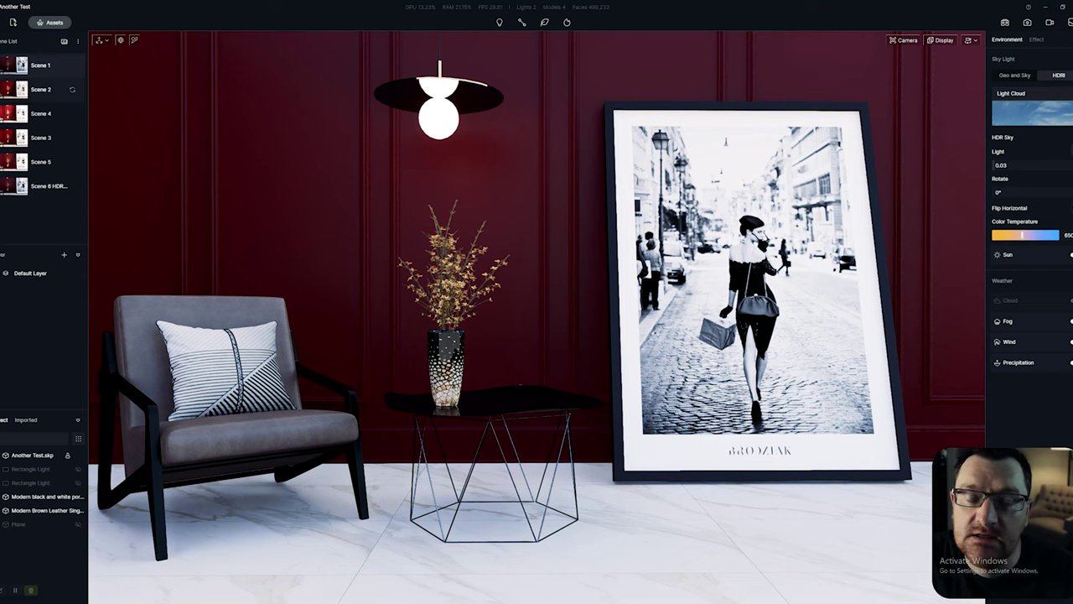
- Preview Scene 2, Scene 4, Scene 3, Scene 5 and Scene 6 in turn to compare their lighting
left_click(40, 89)
left_click(40, 113)
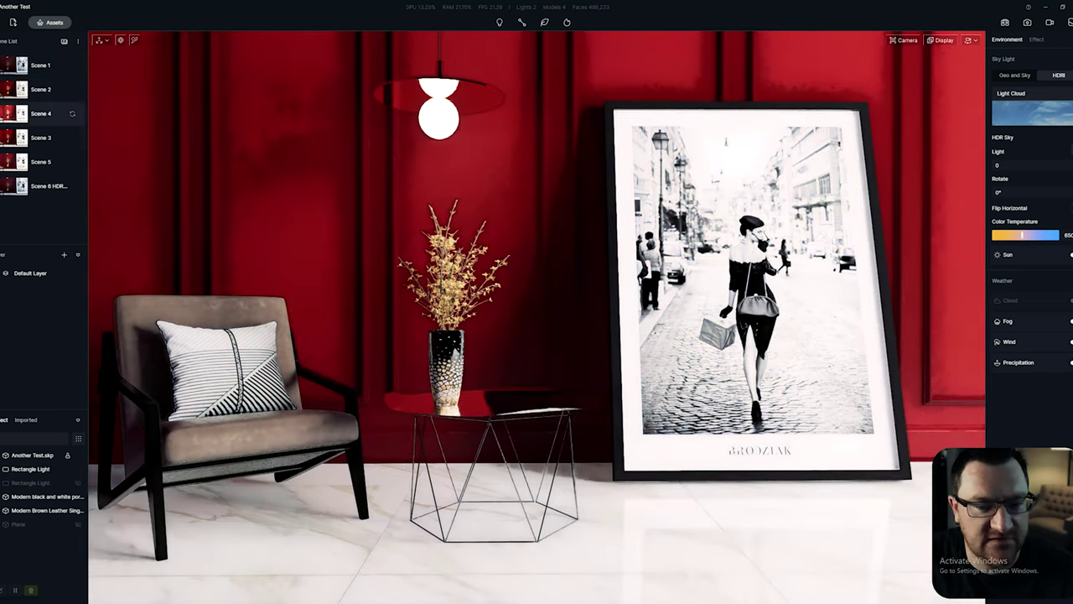
left_click(40, 137)
left_click(40, 161)
left_click(48, 186)
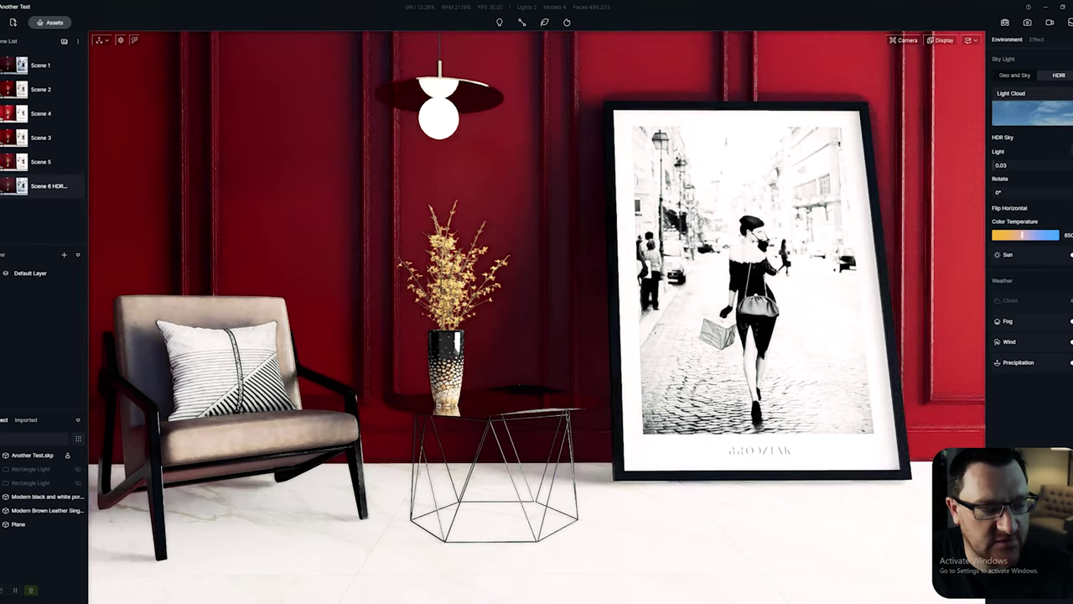
- Return to Scene 1 and try rotating its HDRI sky
left_click(40, 64)
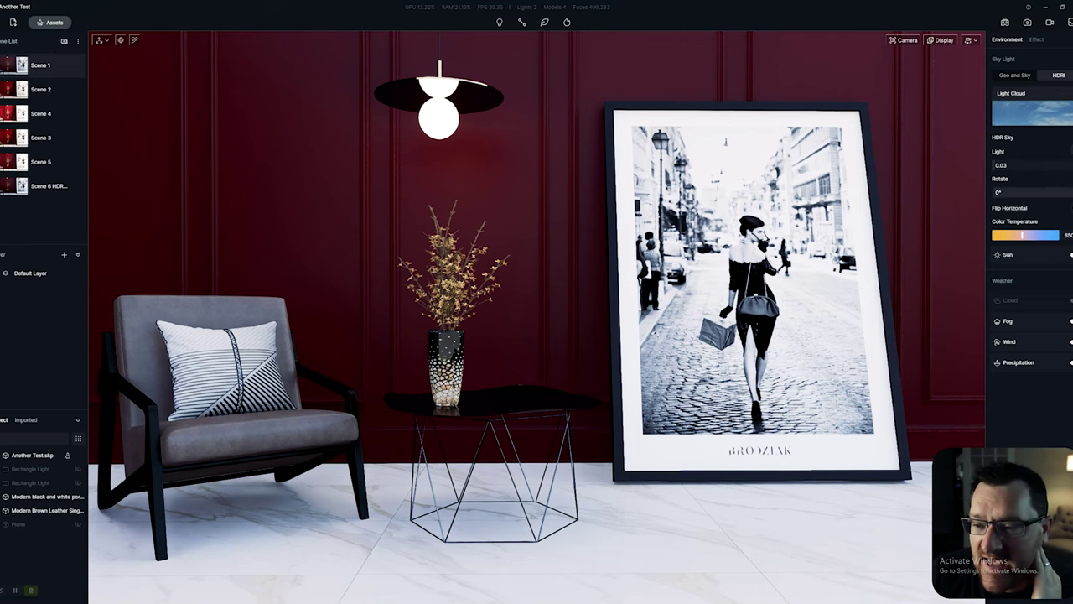
mouse_move(1000, 192)
left_mouse_down()
mouse_move(1053, 192)
mouse_move(991, 192)
left_mouse_up()
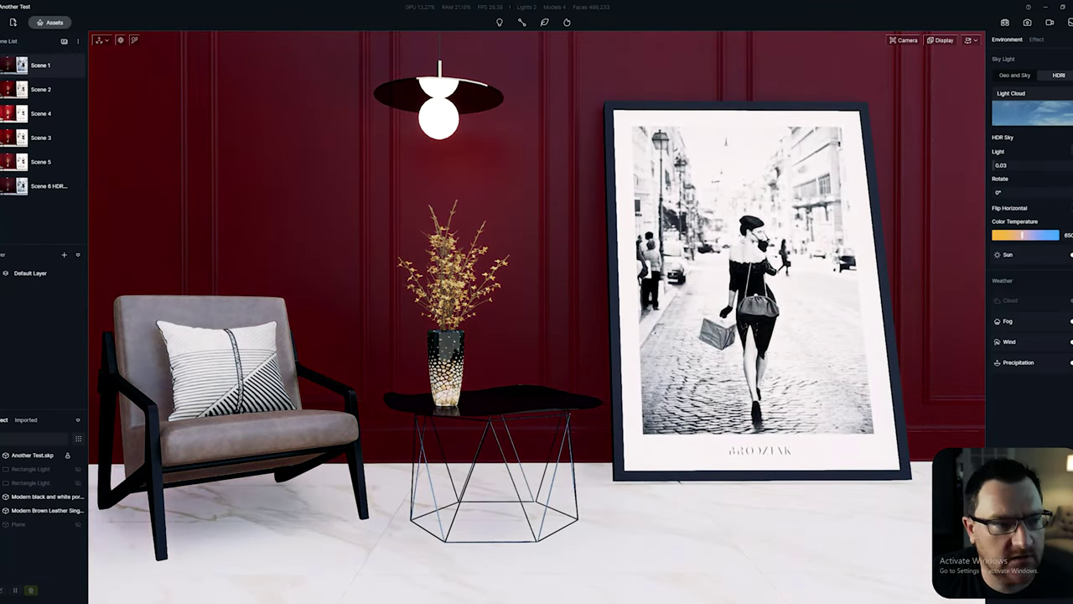
- Show Scene 2 and examine the size, intensity and placement of its small rectangle light
left_click(44, 89)
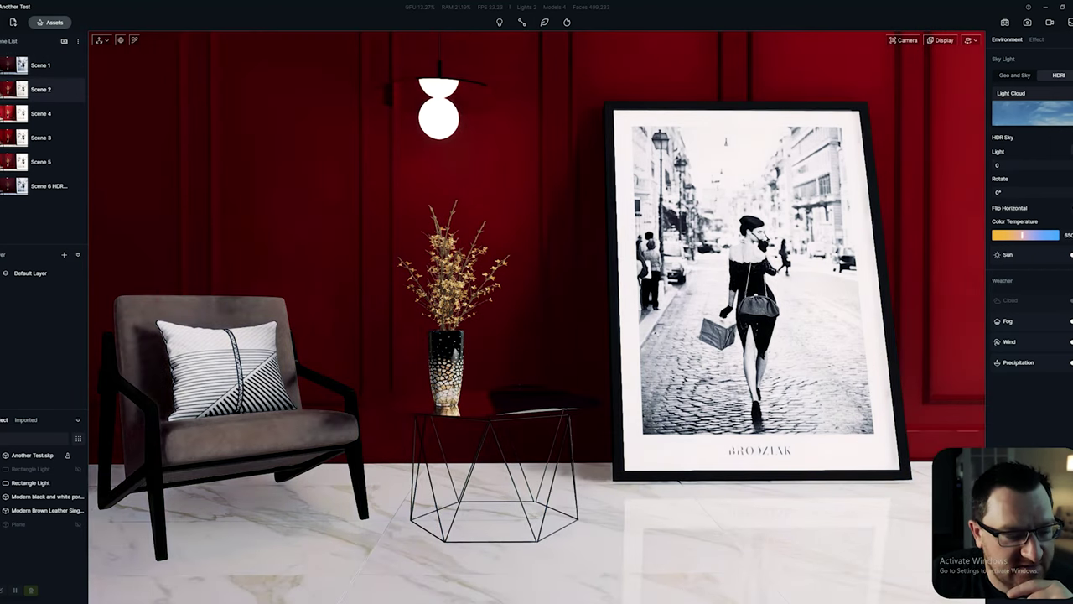
right_click_drag(536, 317, 756, 277)
left_click(757, 278)
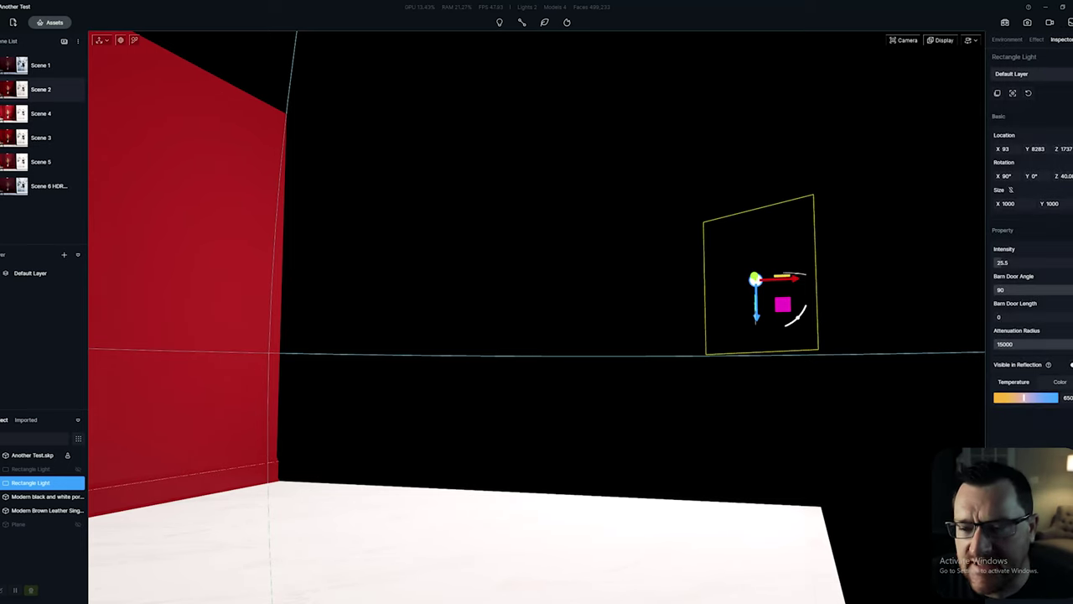
left_click(500, 23)
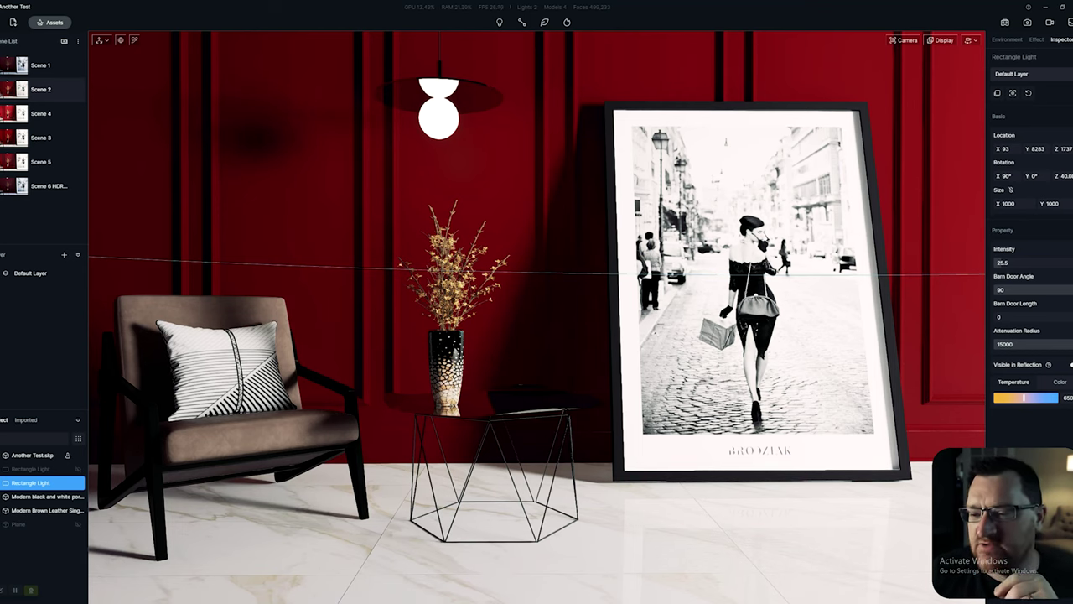
mouse_move(1063, 344)
left_mouse_down()
mouse_move(994, 344)
mouse_move(1063, 344)
left_mouse_up()
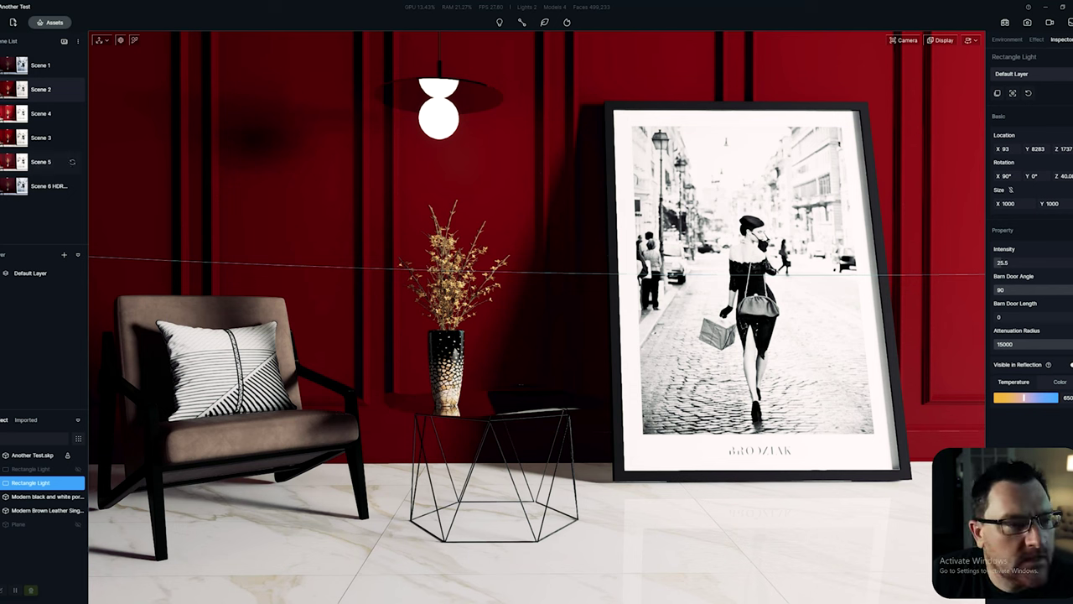
- Show Scene 4, examine the settings and extent of its large rectangle light, and return to the scene's saved view
left_click(40, 113)
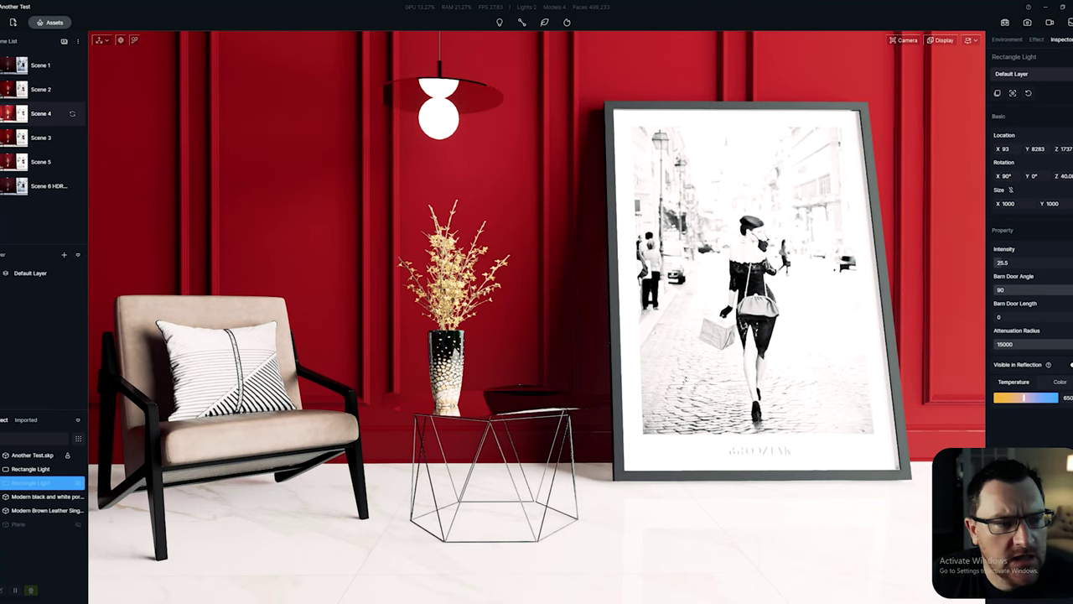
double_click(31, 468)
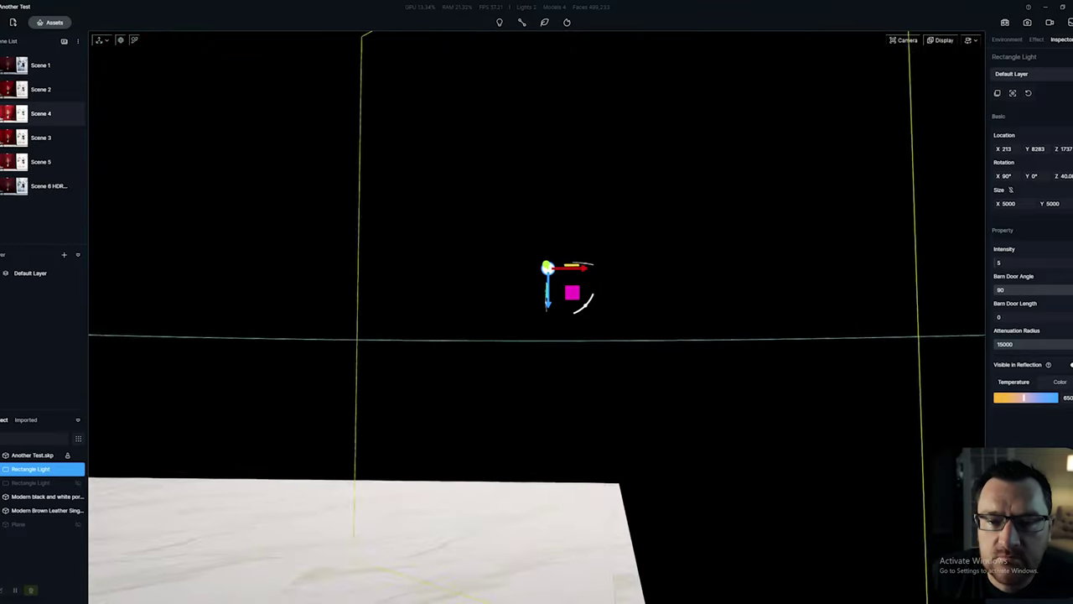
right_click_drag(536, 317, 408, 256)
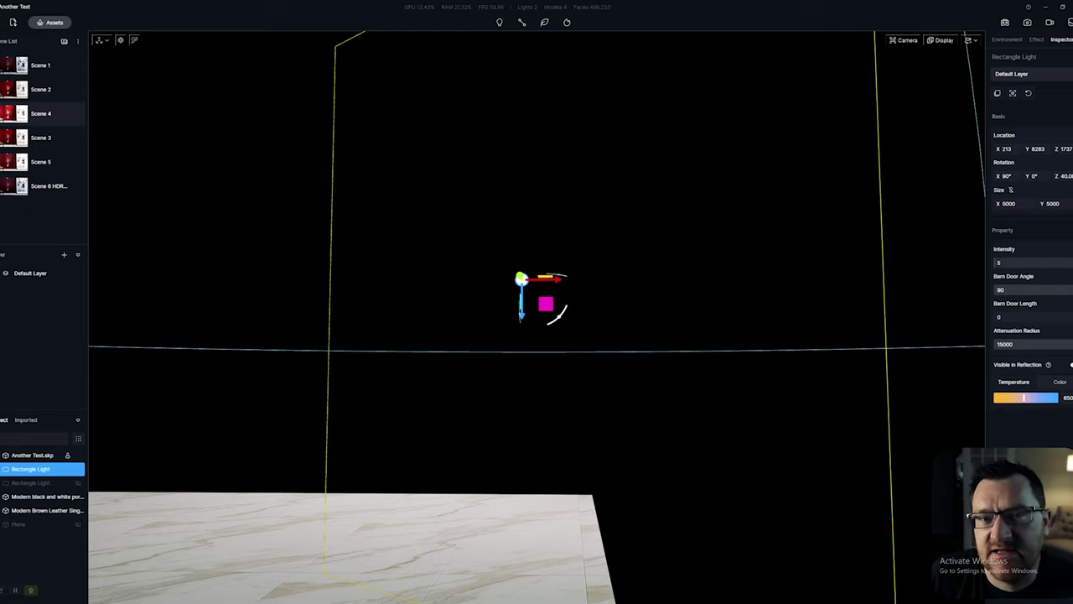
right_click_drag(536, 316, 252, 340)
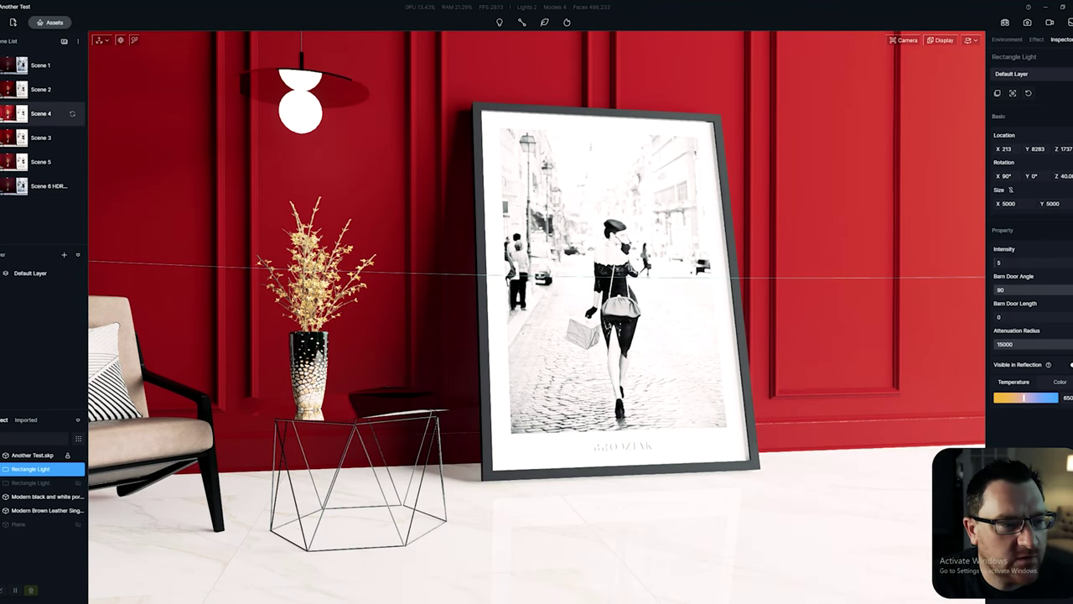
left_click(42, 113)
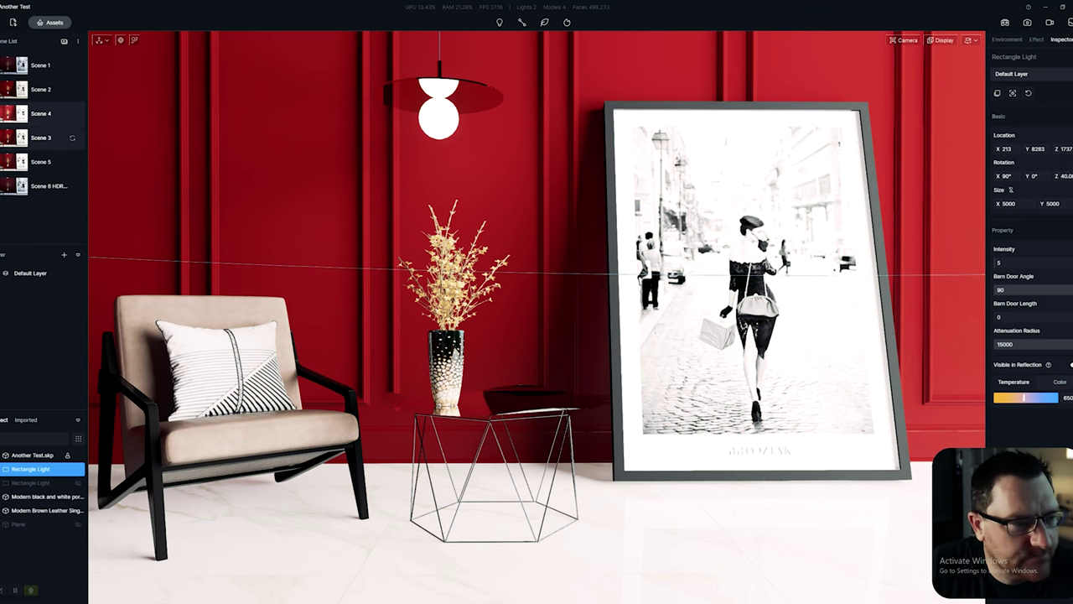
- Show Scene 3, examine the emissive material settings of the light plane, and return to the scene's saved view
left_click(40, 137)
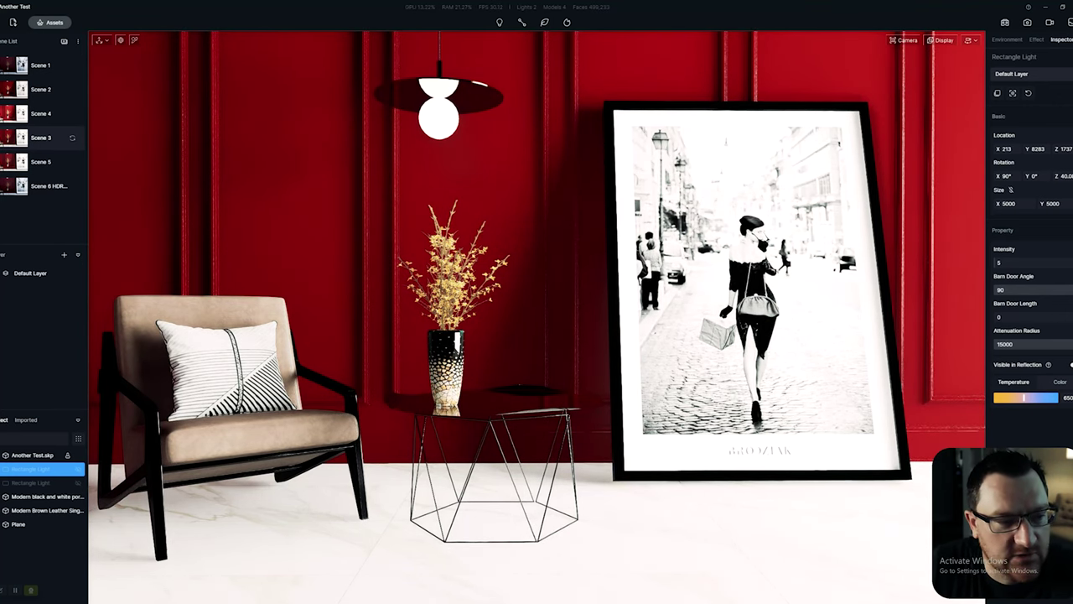
right_click_drag(537, 319, 788, 277)
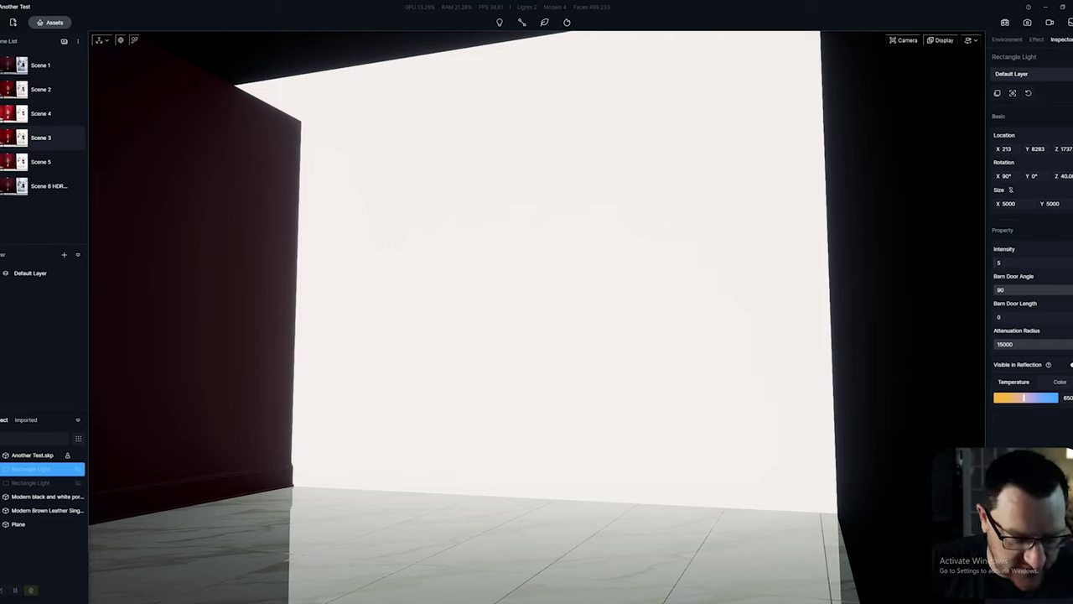
left_click(707, 193)
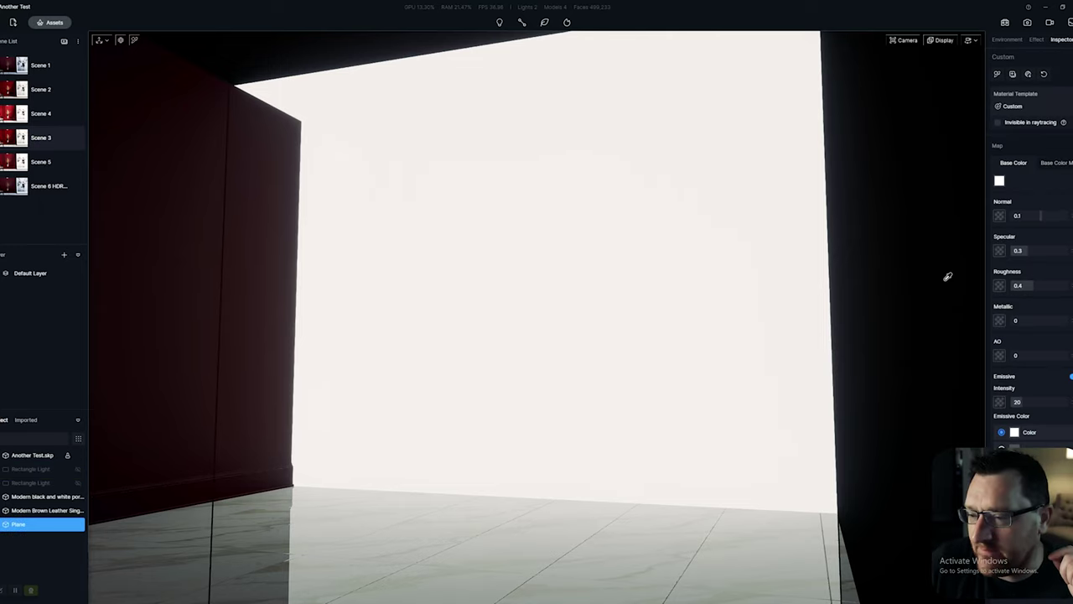
scroll(1031, 252, "down", 1)
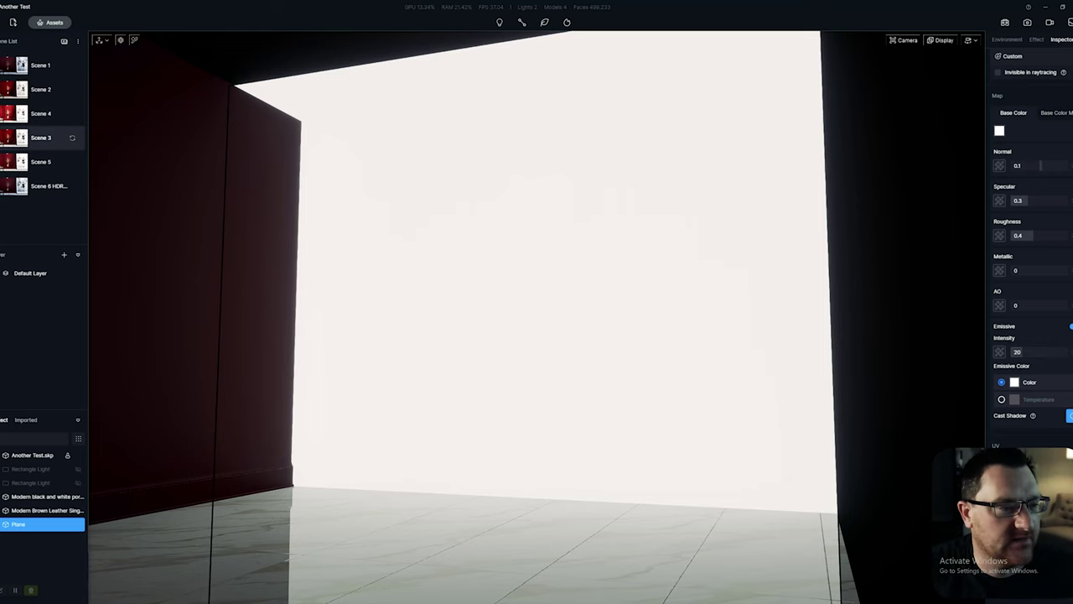
left_click(43, 137)
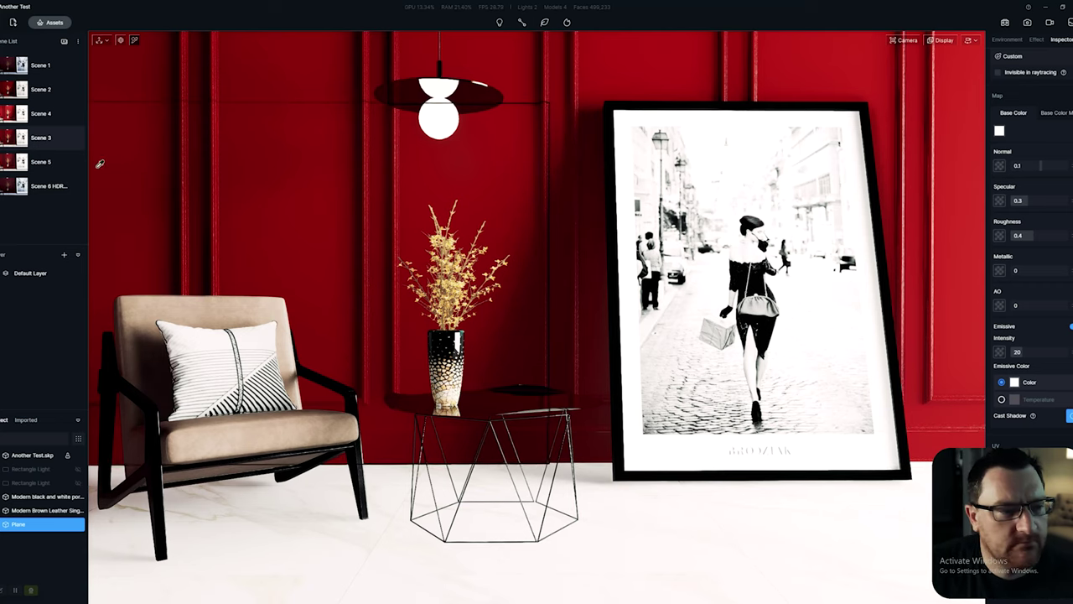
- Show Scene 5 and open its environment settings to review the HDRI and emissive lighting
left_click(40, 161)
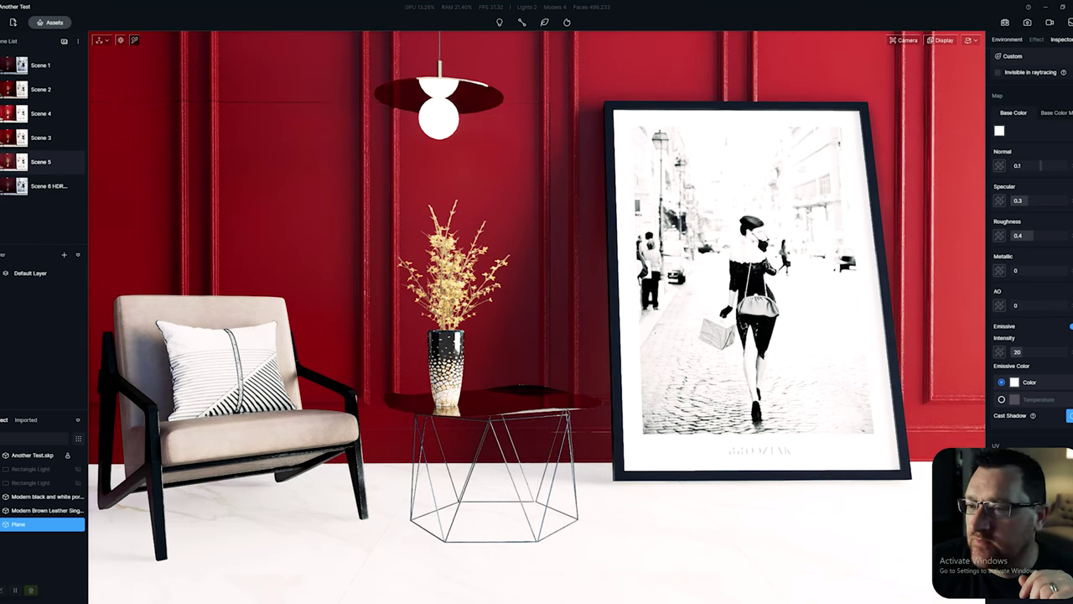
left_click(1007, 39)
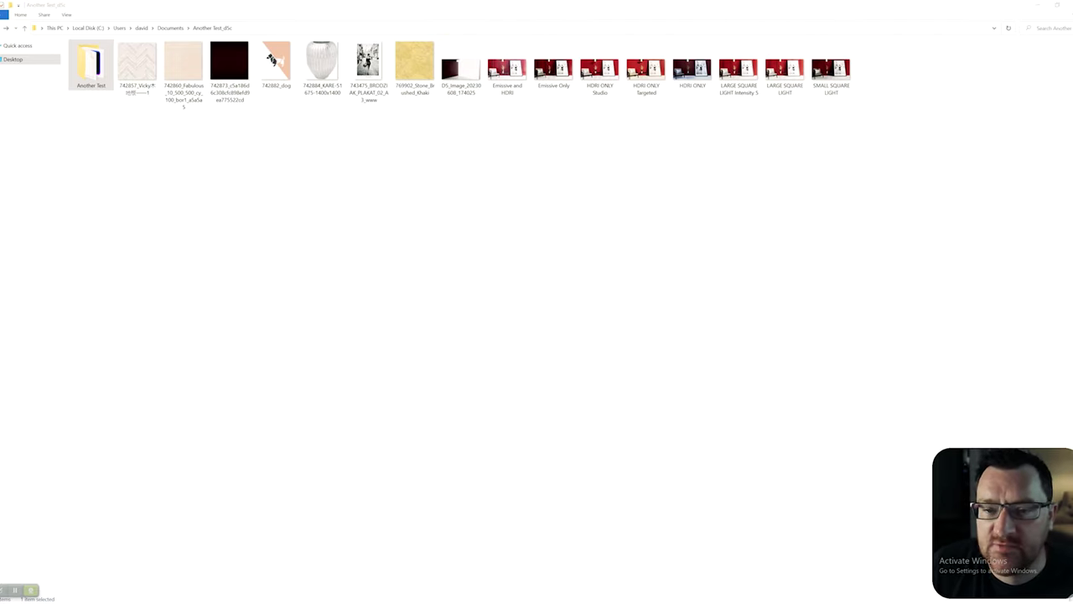
- Switch to the Another Test_d5c folder in File Explorer and view the HDRI ONLY and HDRI ONLY Targeted renders
key("Escape")
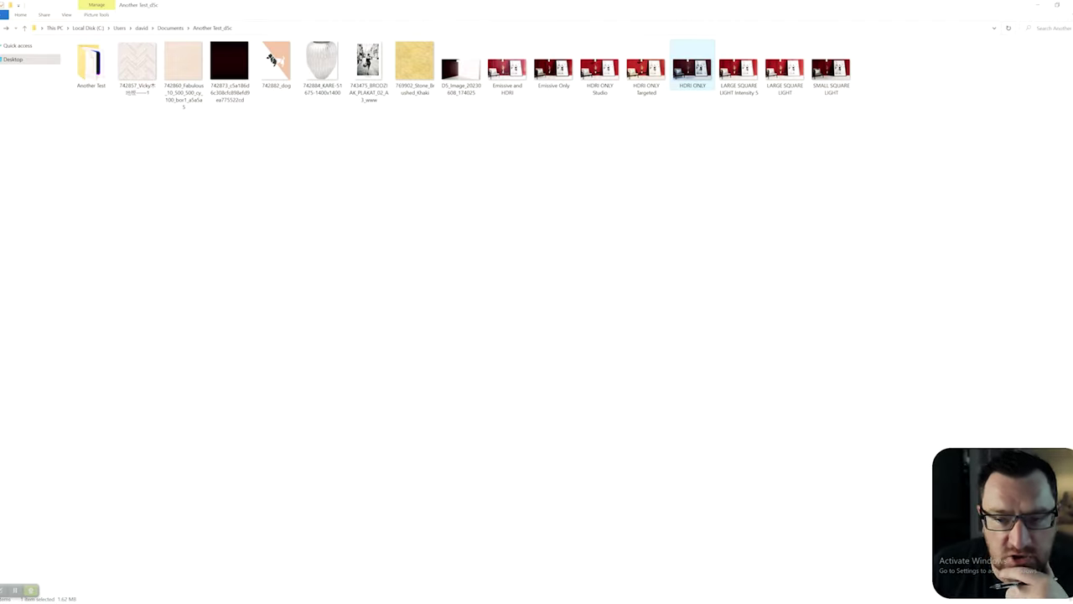
double_click(692, 67)
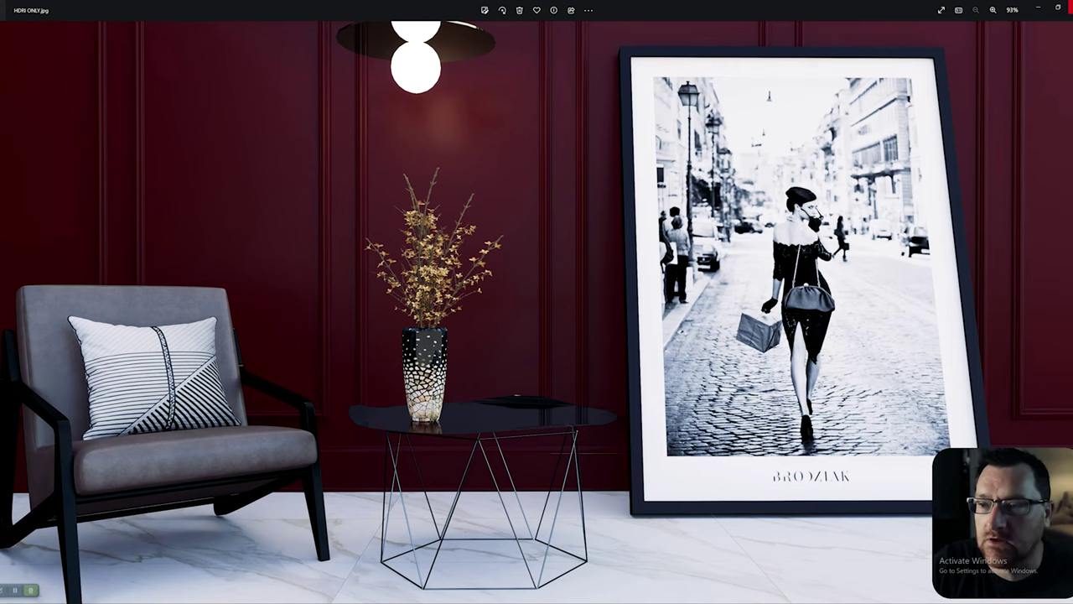
left_click(1069, 7)
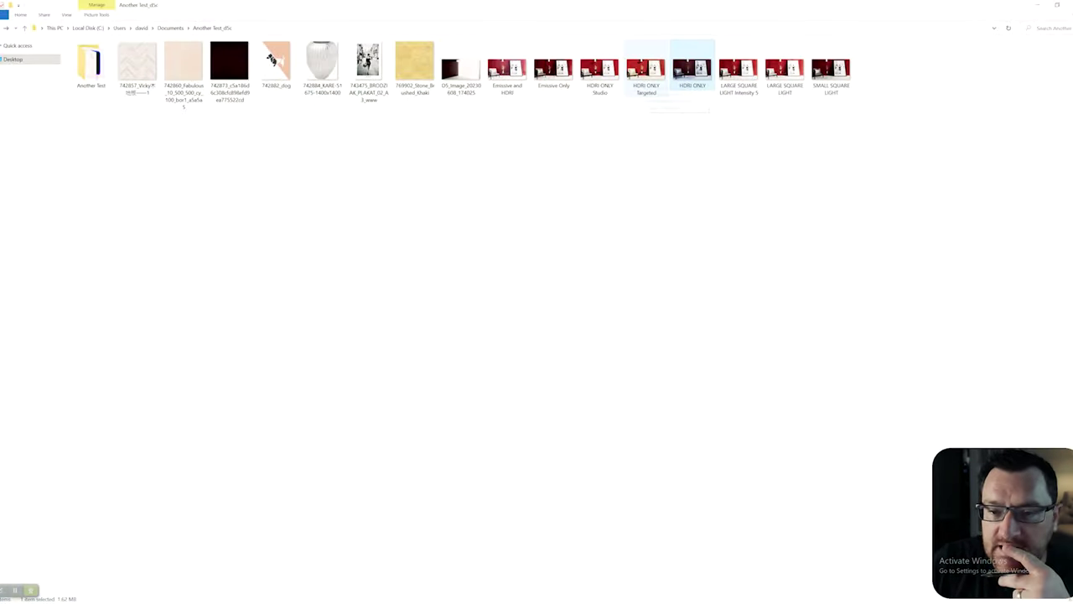
left_click(651, 77)
key("Return")
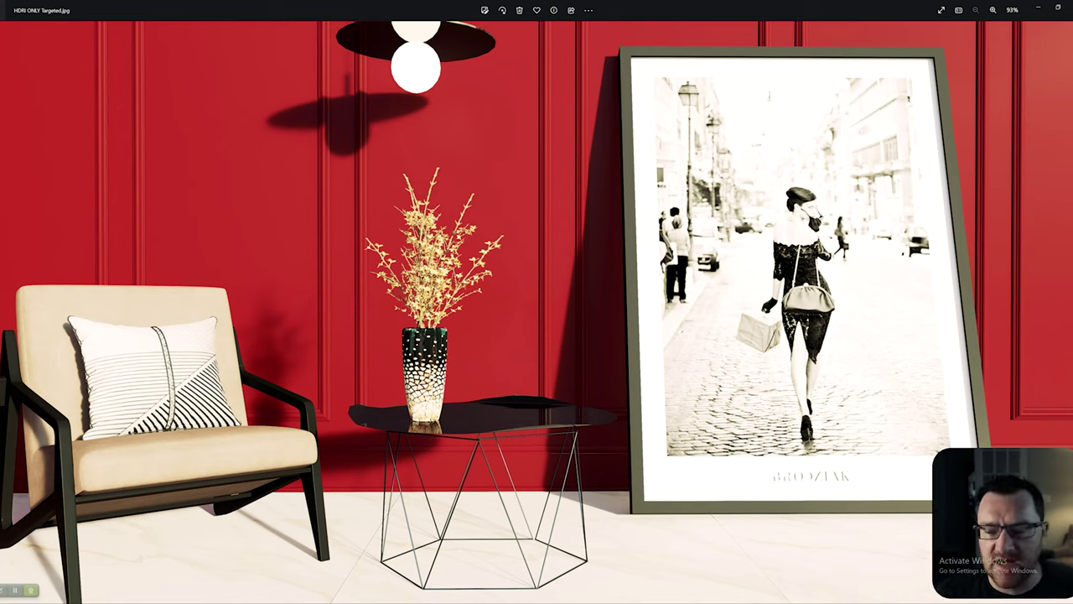
left_click(1070, 7)
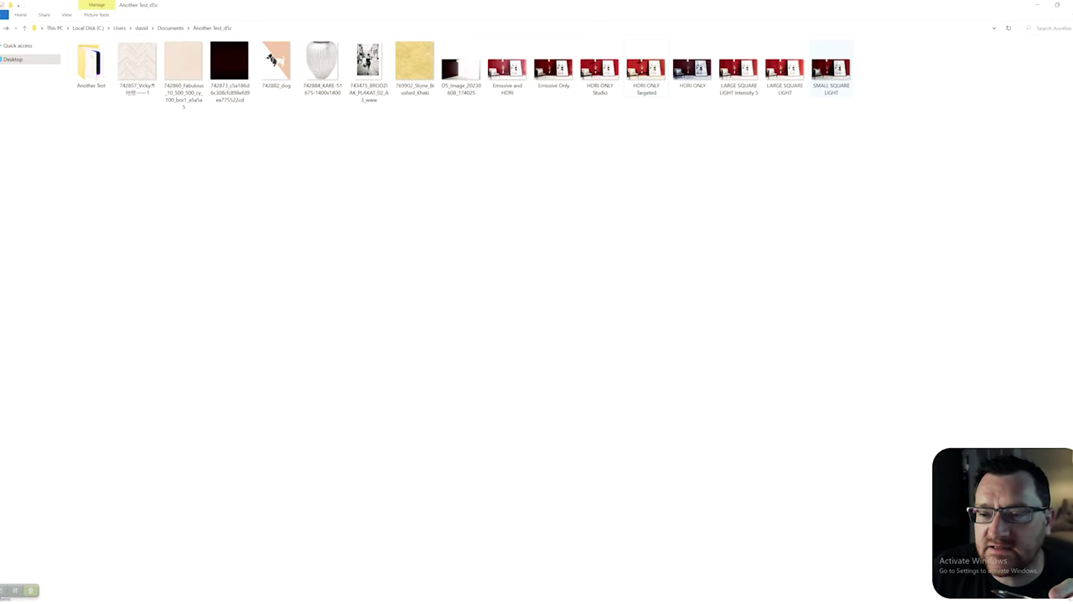
- View the SMALL SQUARE LIGHT render and examine the flowers and wall shadows up close
key("Return")
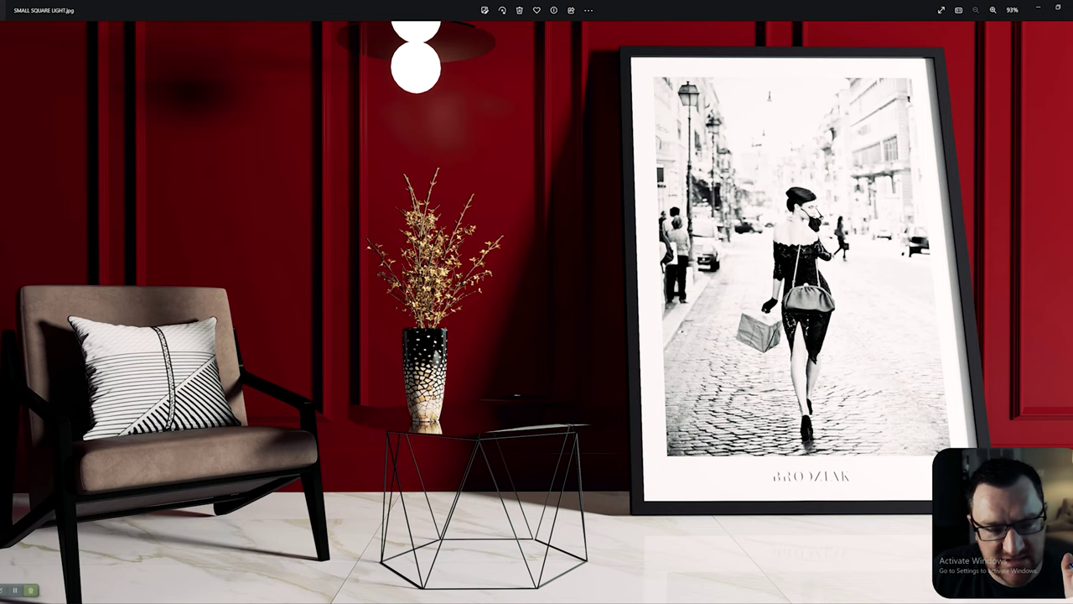
scroll(417, 259, "up", 8)
scroll(516, 370, "down", 3)
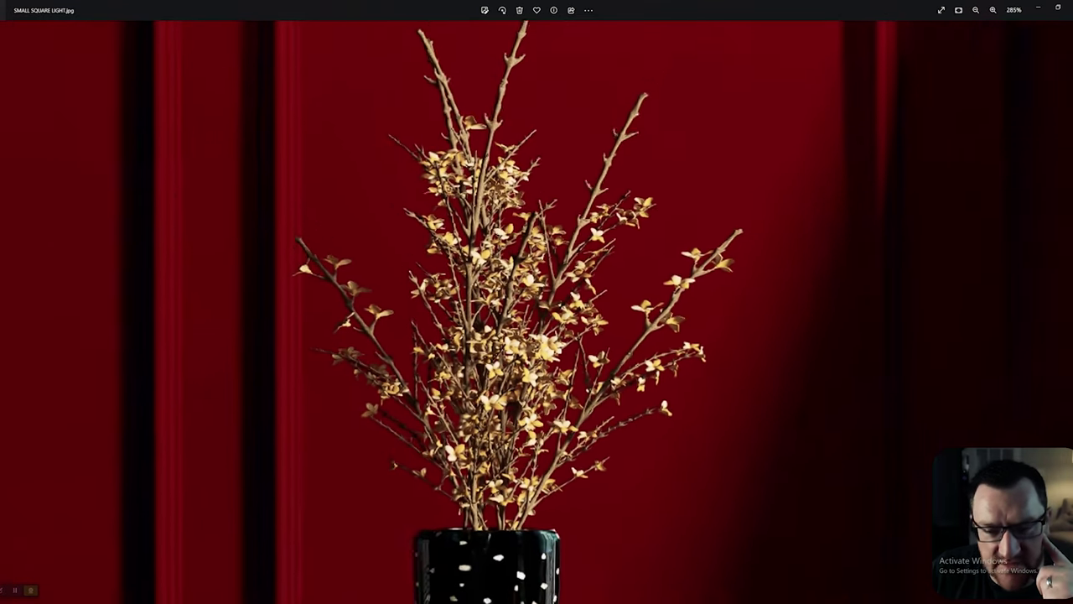
scroll(453, 273, "up", 3)
scroll(503, 264, "down", 8)
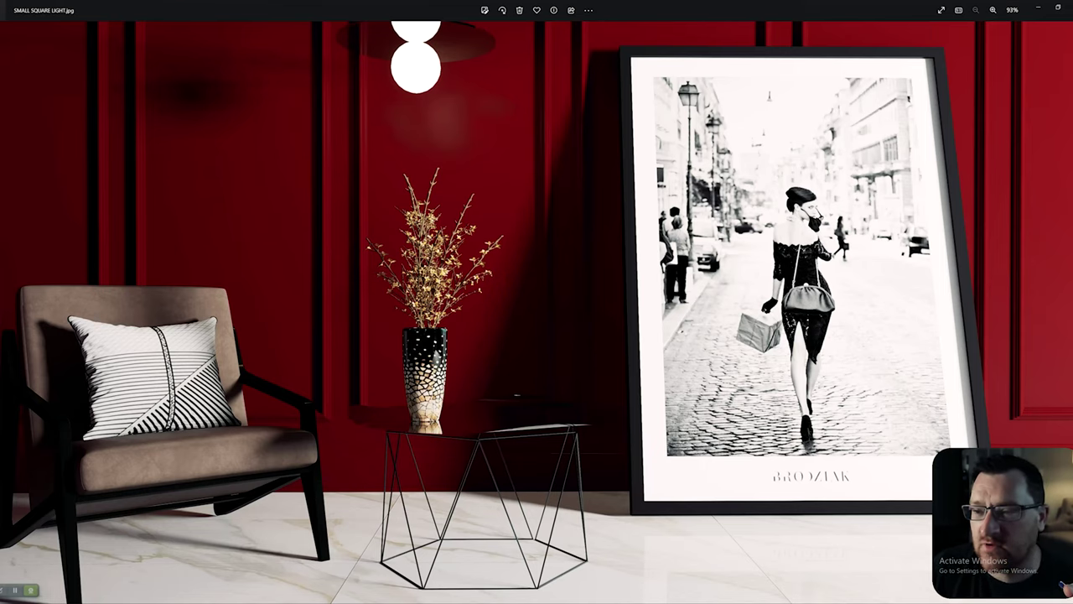
left_click(1071, 7)
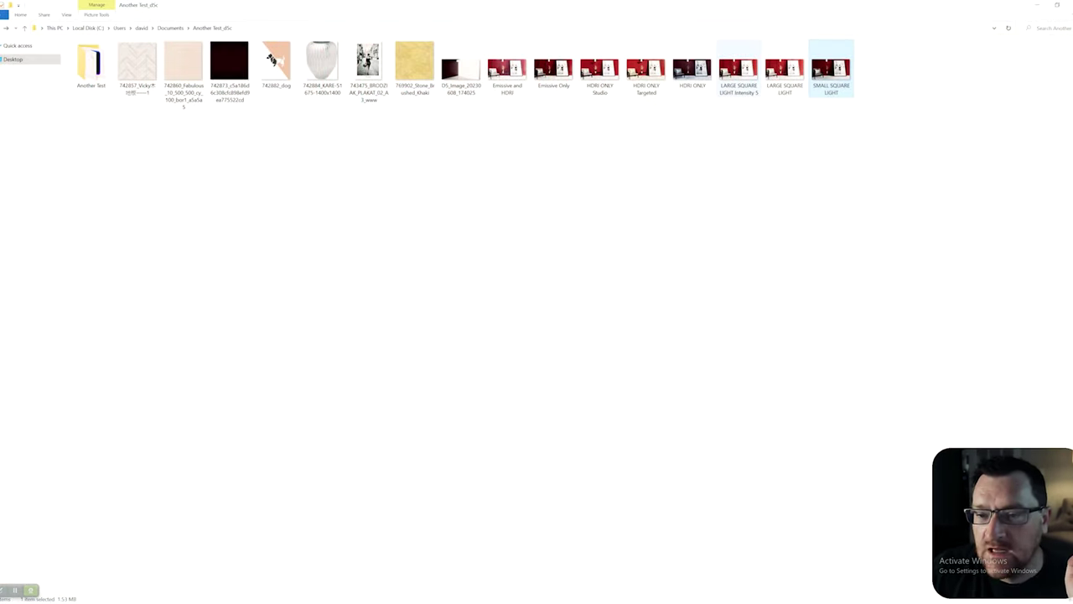
- View the LARGE SQUARE LIGHT render and compare it repeatedly with the SMALL SQUARE LIGHT render
double_click(783, 67)
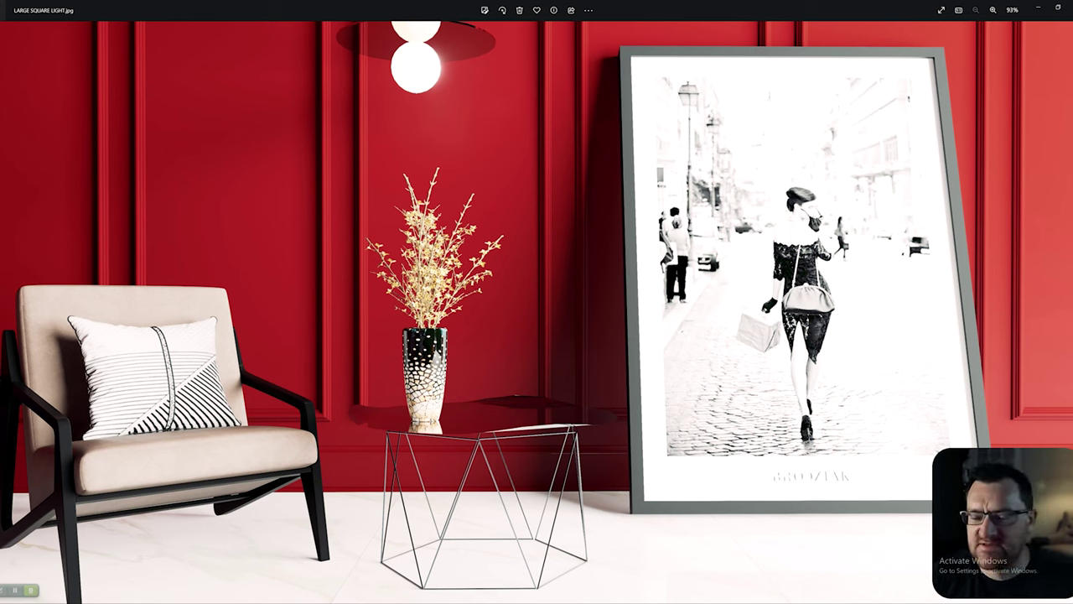
key("Right")
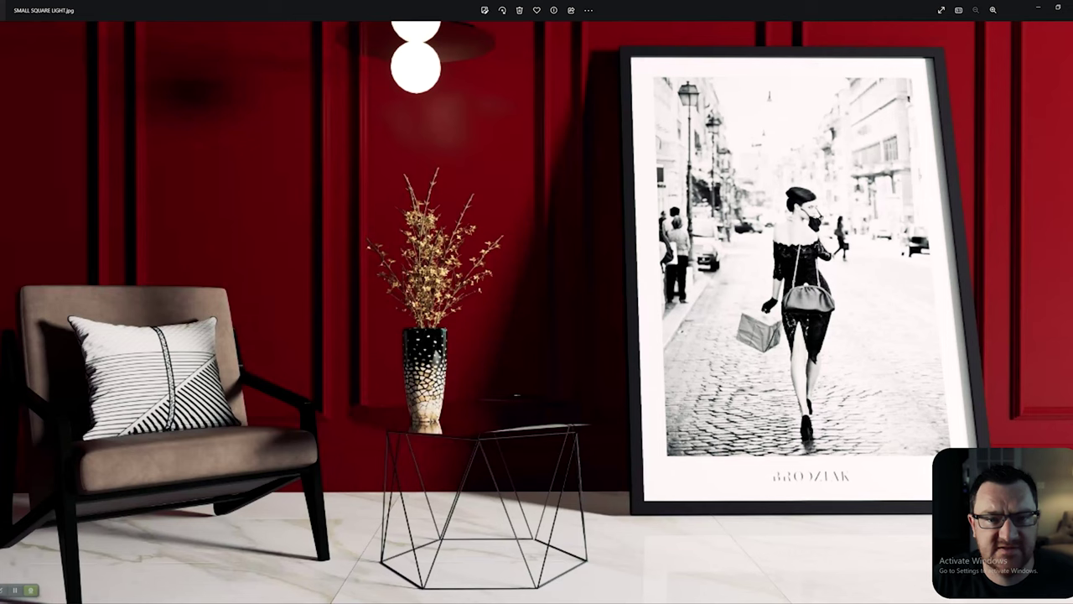
key("Left")
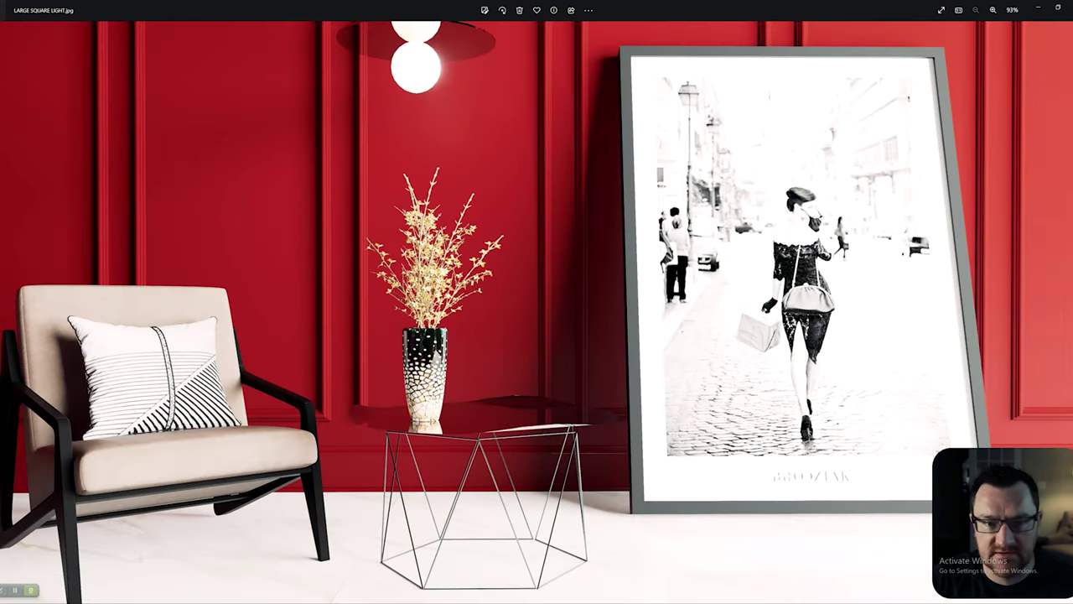
key("Right")
key("Left")
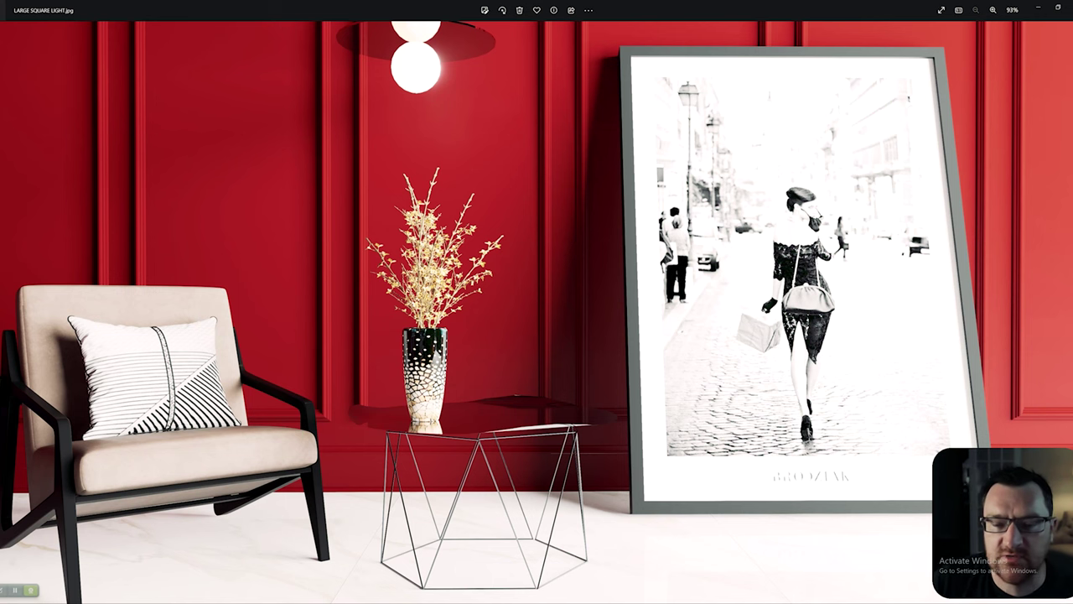
- Compare the LARGE SQUARE LIGHT Intensity 5 render with the SMALL SQUARE LIGHT and LARGE SQUARE LIGHT renders
key("Right")
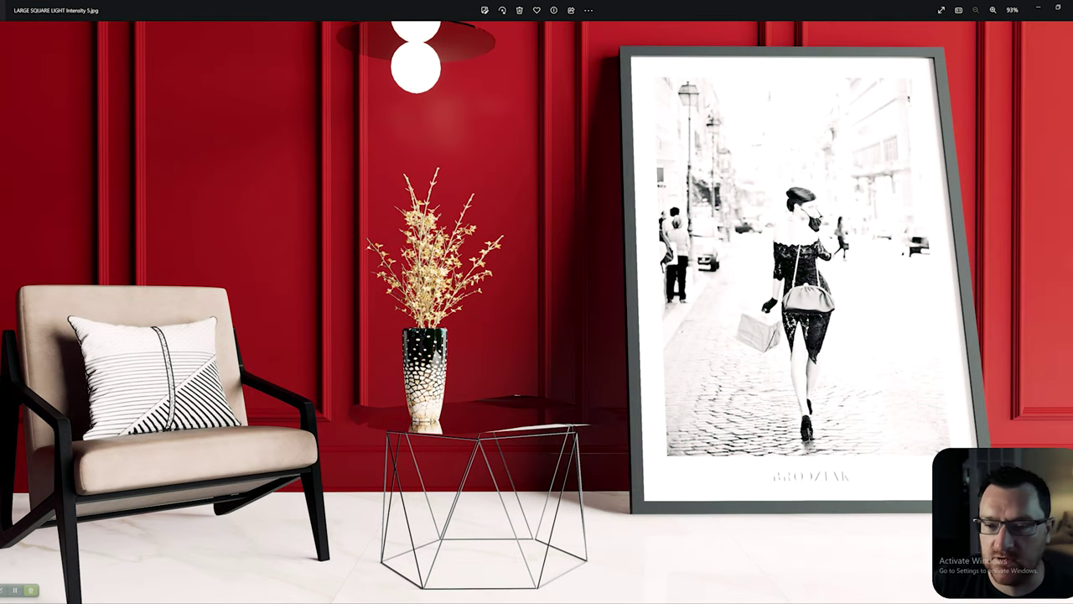
key("Right")
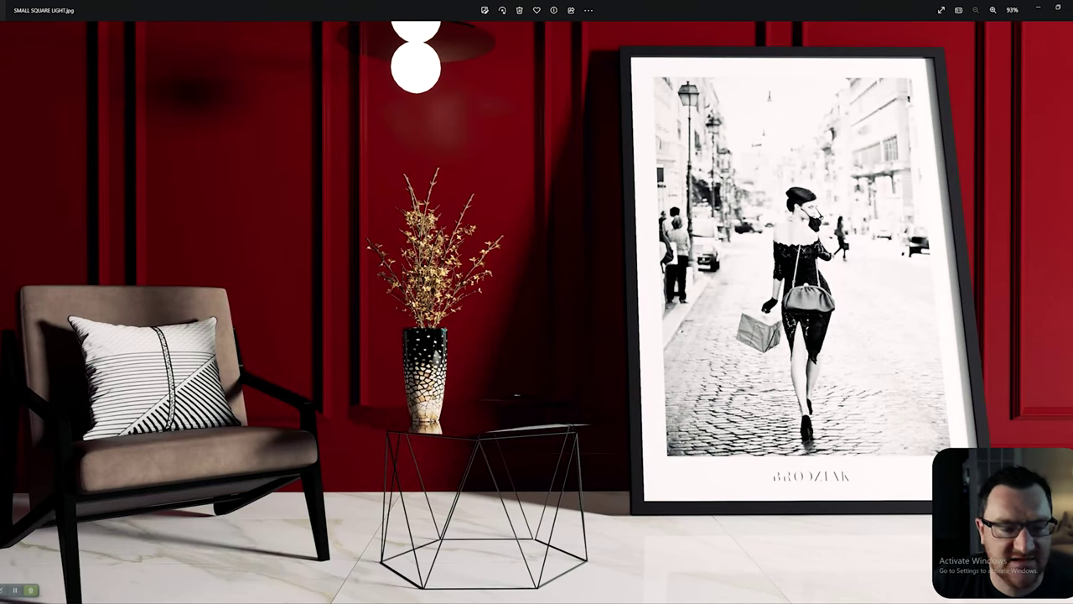
key("Left")
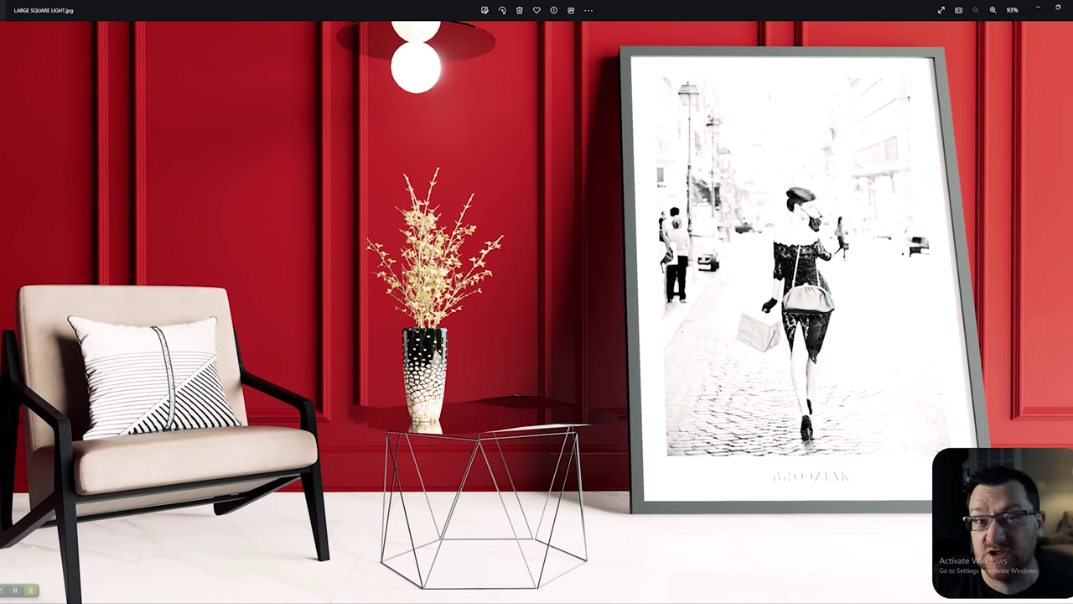
key("Right")
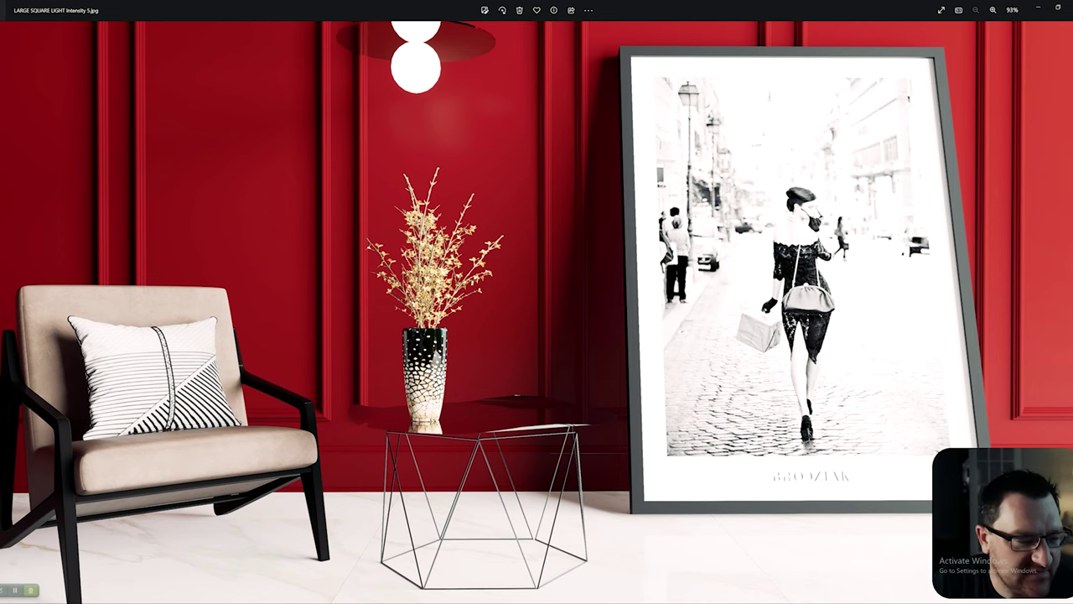
scroll(108, 416, "up", 5)
scroll(104, 409, "down", 5)
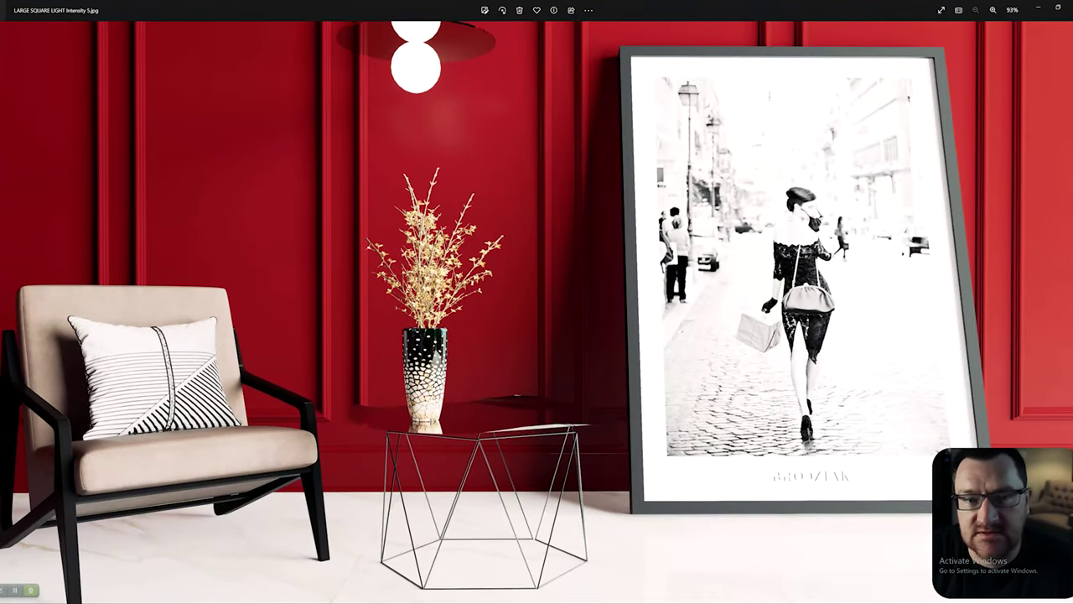
left_click(1037, 6)
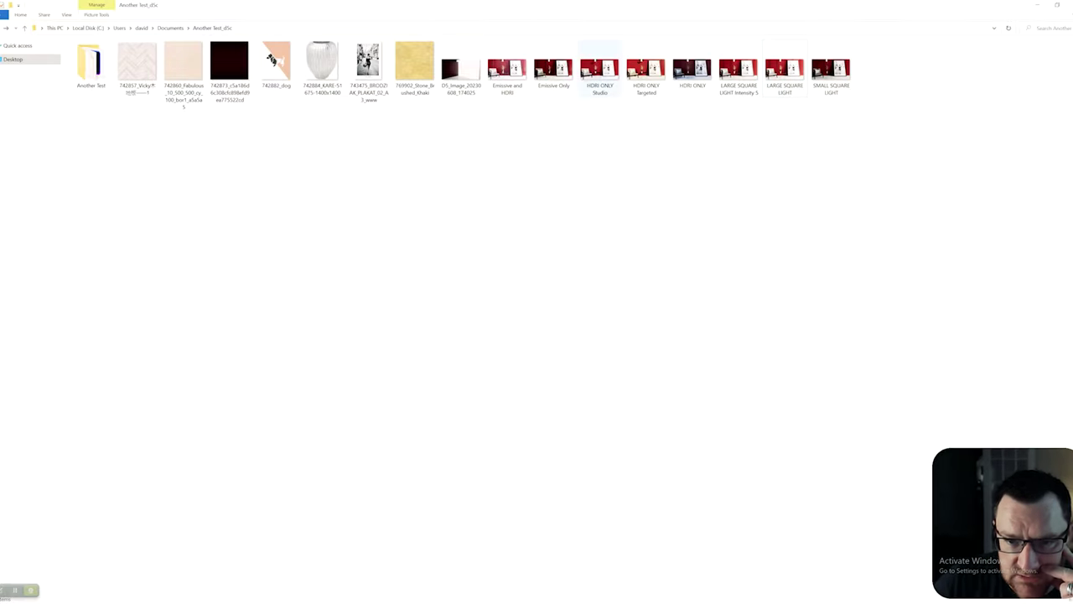
- View the Emissive Only render and examine the upper corner of the picture frame and the adjacent wall moulding up close
double_click(553, 67)
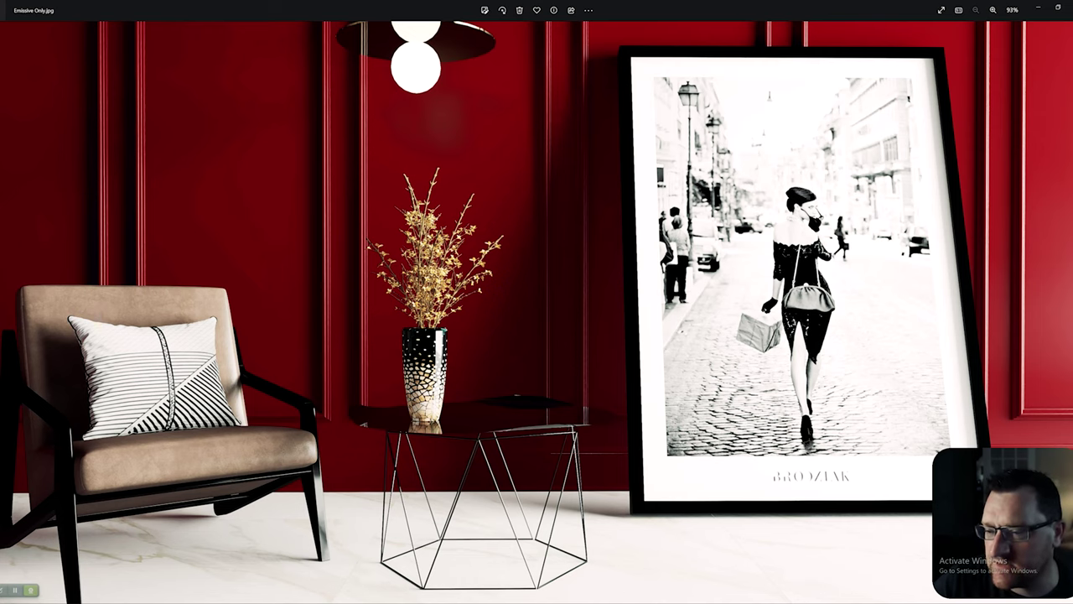
scroll(1019, 265, "up", 5)
left_click_drag(1019, 265, 930, 602)
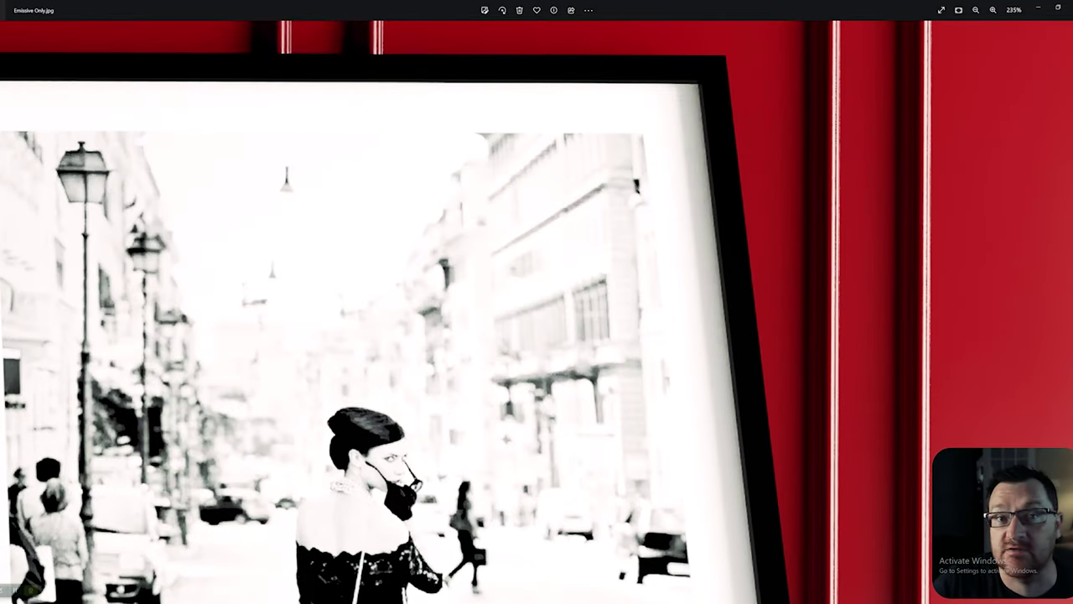
scroll(797, 276, "down", 5)
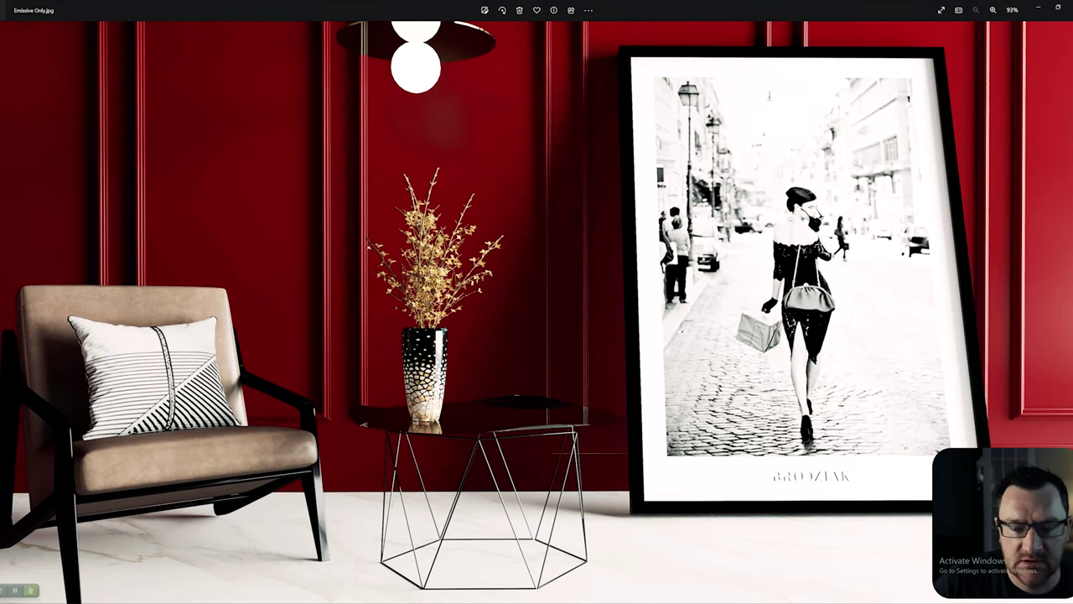
- Examine the flowers and their branches up close in the Emissive Only render
scroll(471, 280, "up", 4)
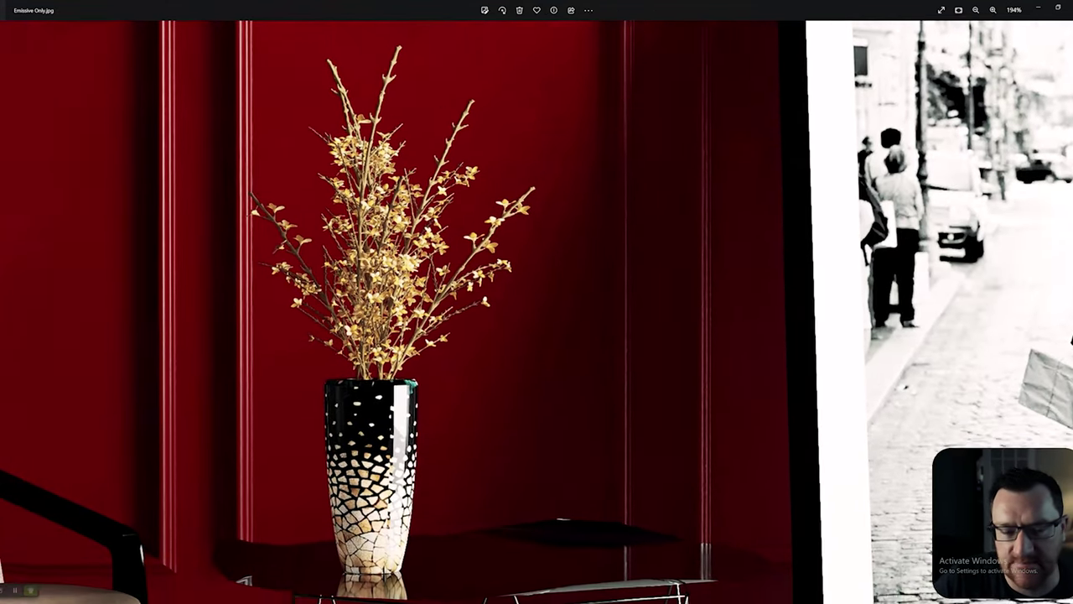
left_click_drag(471, 280, 625, 237)
scroll(501, 261, "up", 3)
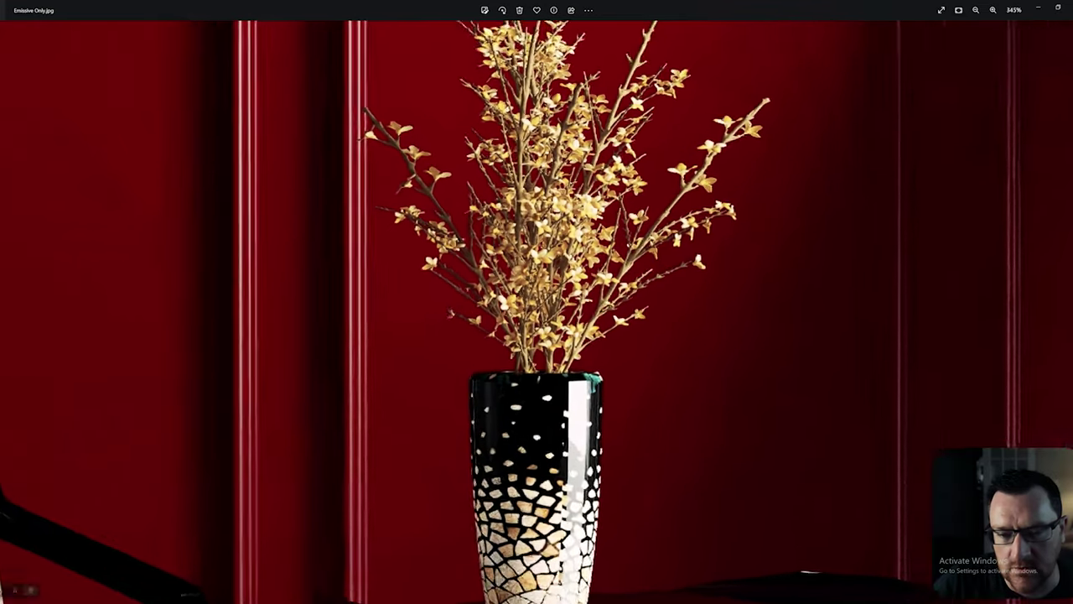
scroll(510, 210, "down", 5)
scroll(498, 200, "up", 7)
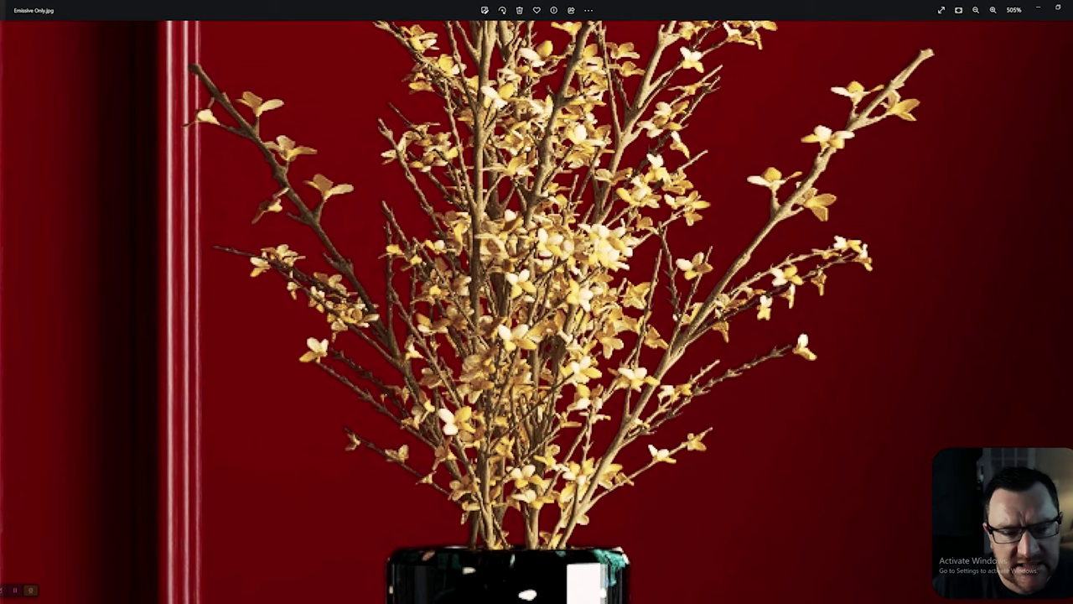
scroll(406, 281, "down", 9)
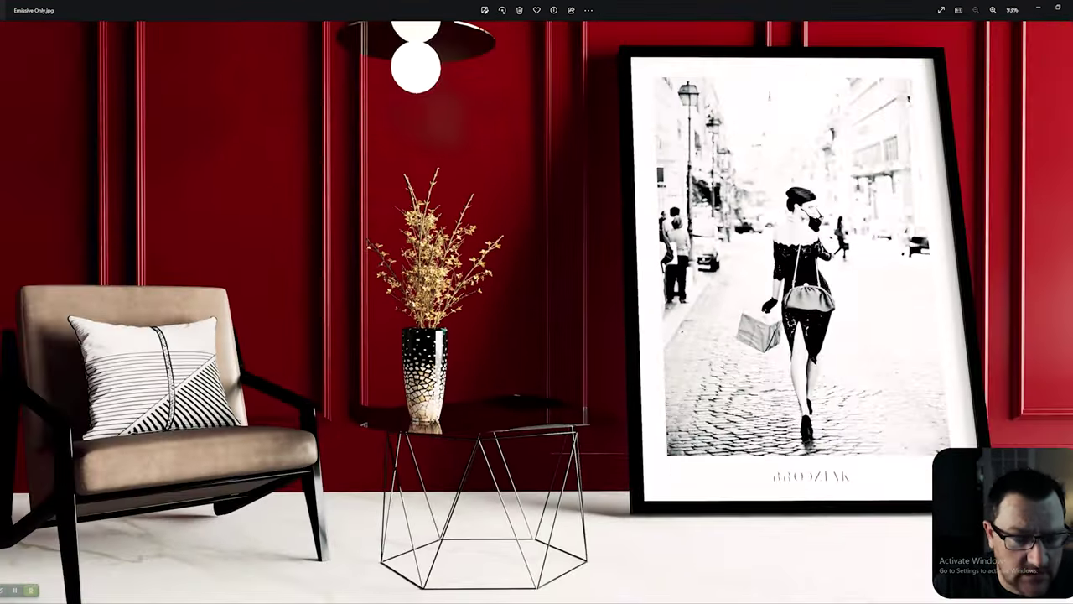
- Examine the vase reflections and the shadowed wall beside the picture frame in the Emissive Only render, then return to the folder
scroll(405, 390, "up", 9)
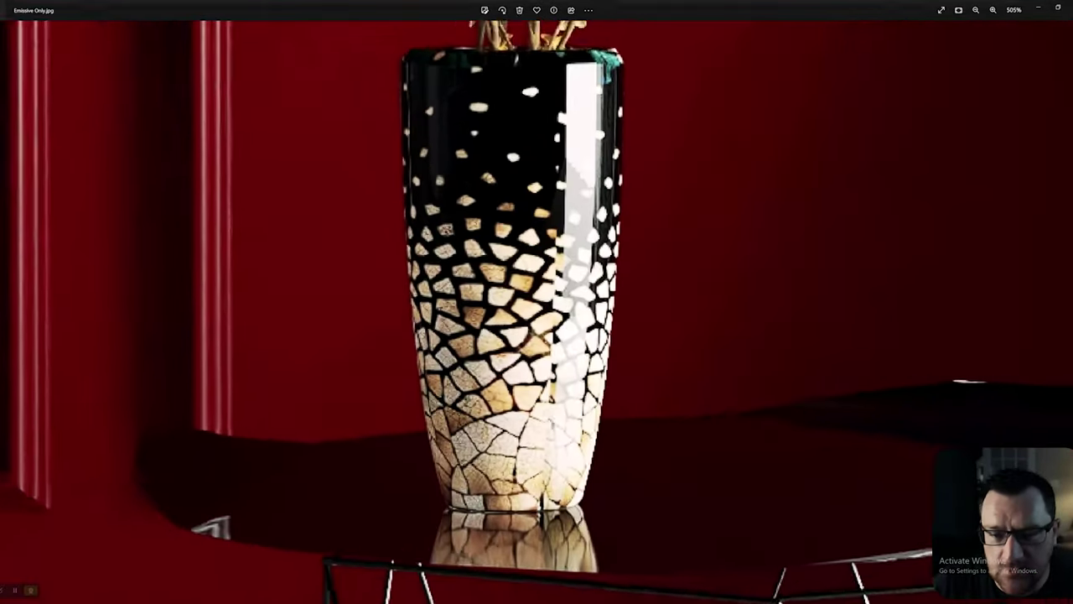
left_click_drag(452, 283, 526, 307)
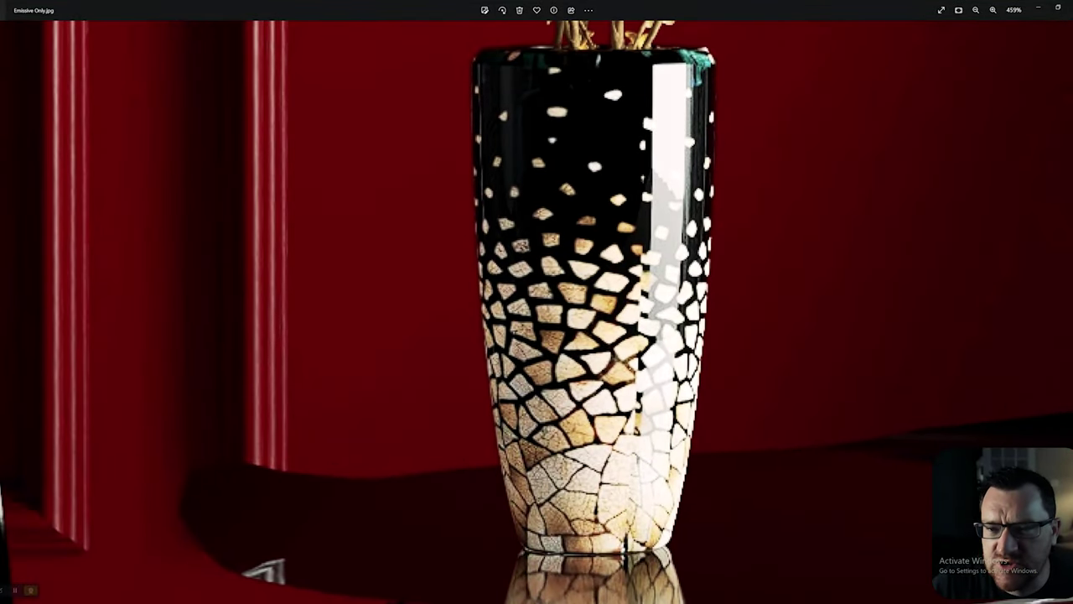
scroll(557, 214, "down", 3)
scroll(557, 214, "down", 5)
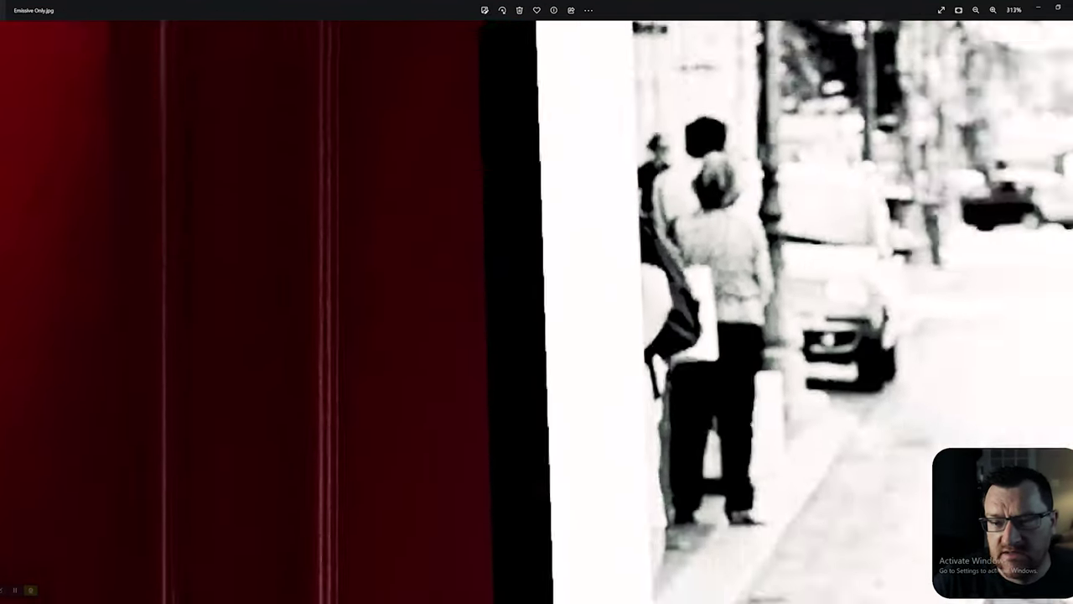
scroll(17, 557, "up", 3)
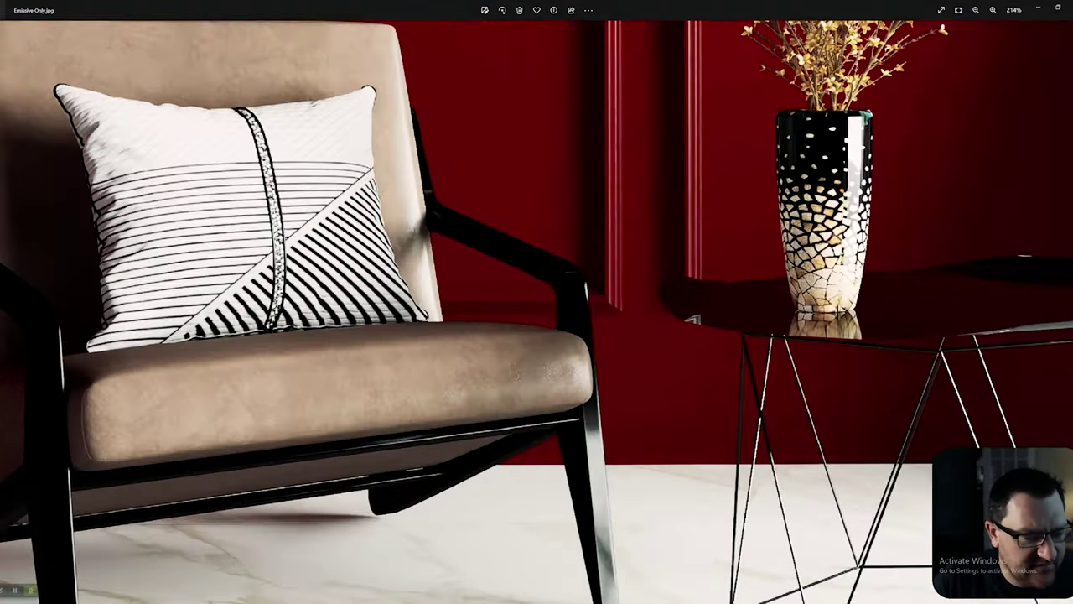
left_click_drag(503, 352, 624, 249)
scroll(9, 582, "down", 3)
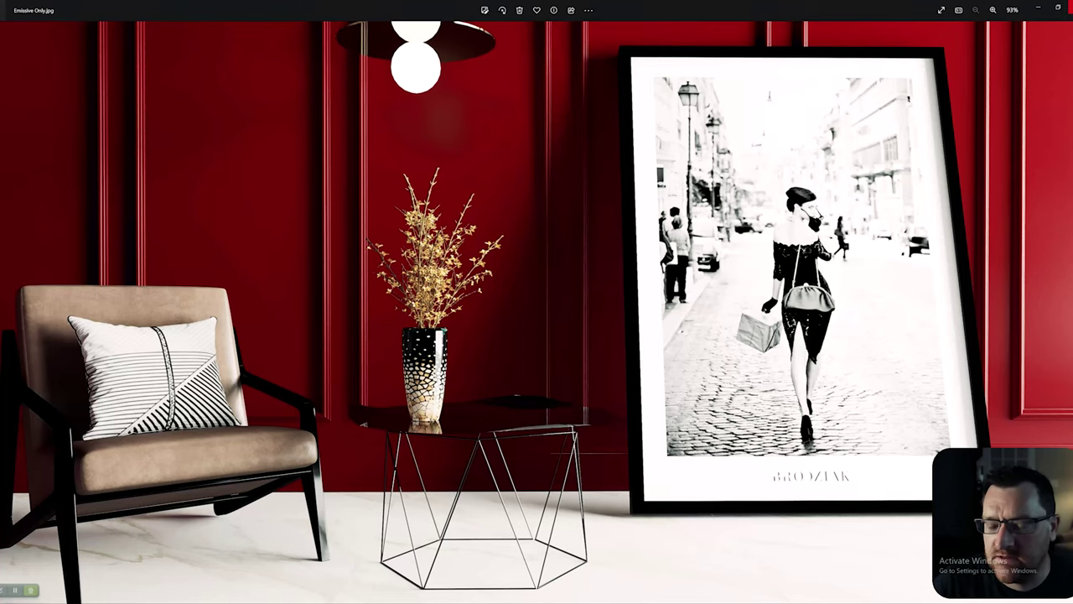
left_click(1070, 7)
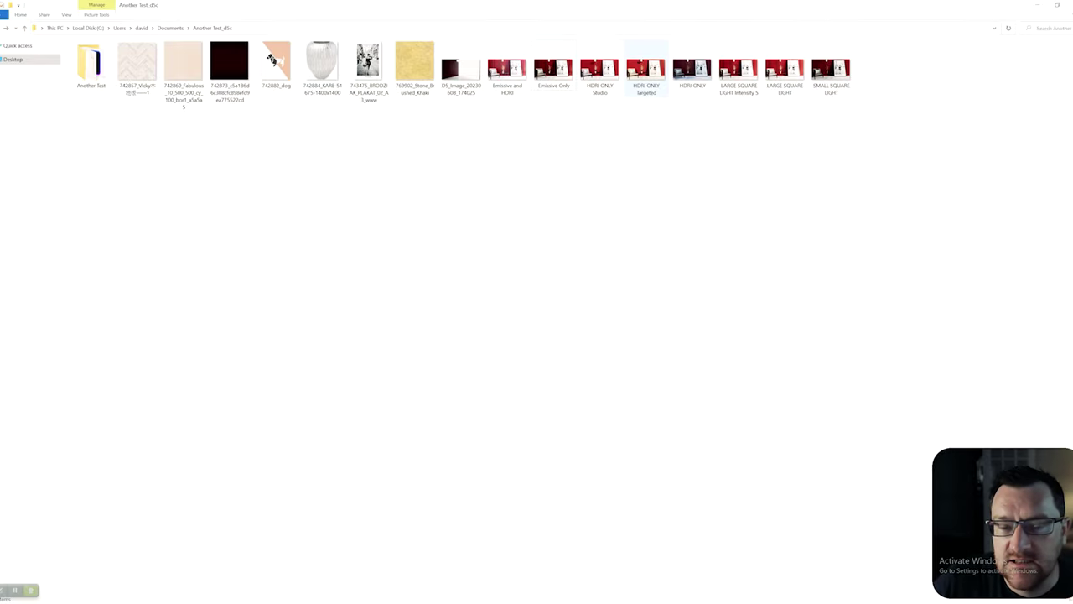
- View the Emissive and HDRI render and examine the reflections on the vase up close
left_click(553, 67)
double_click(507, 67)
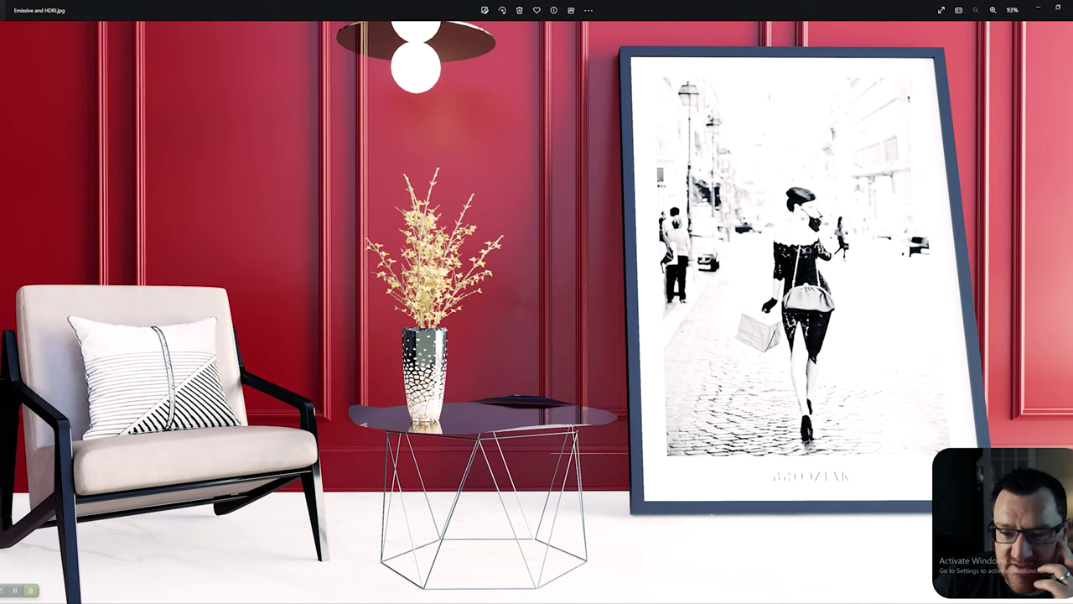
scroll(414, 340, "up", 6)
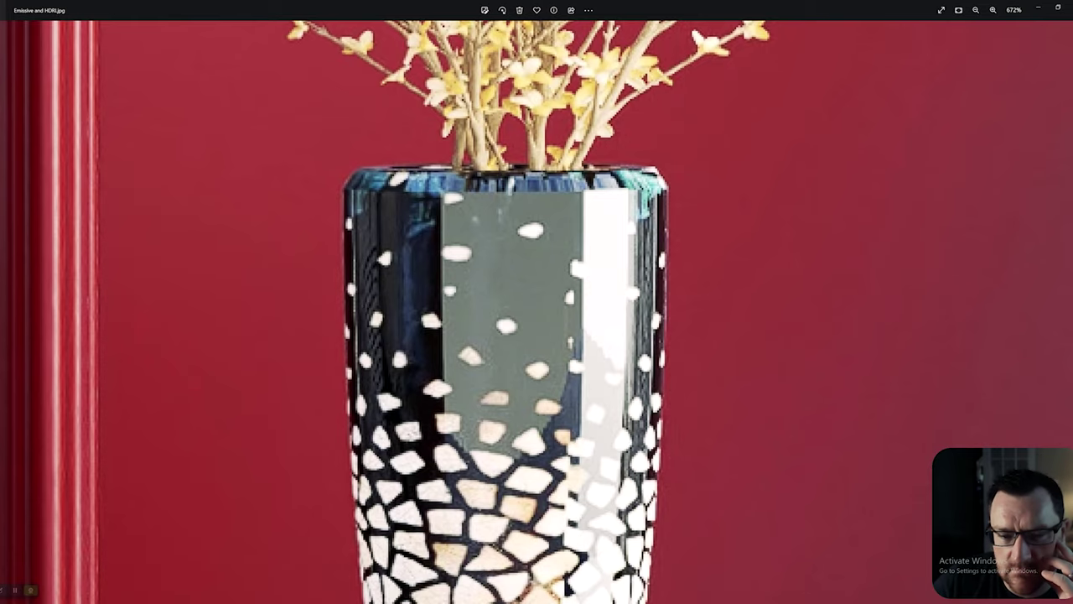
scroll(413, 341, "down", 6)
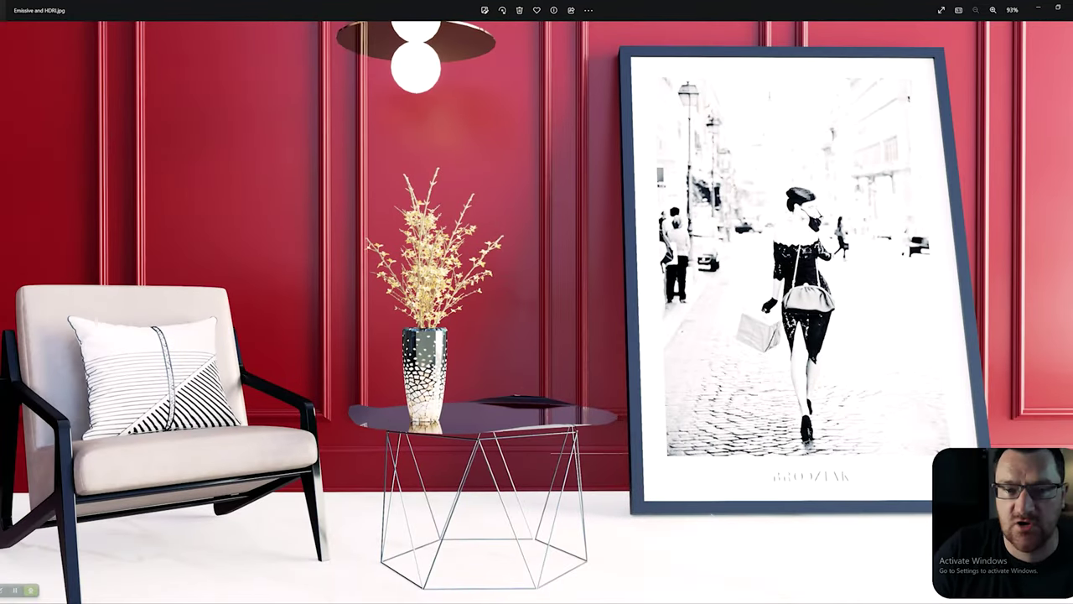
- Switch back and forth between the Emissive and HDRI render and the Emissive Only render to compare their lighting
key("Right")
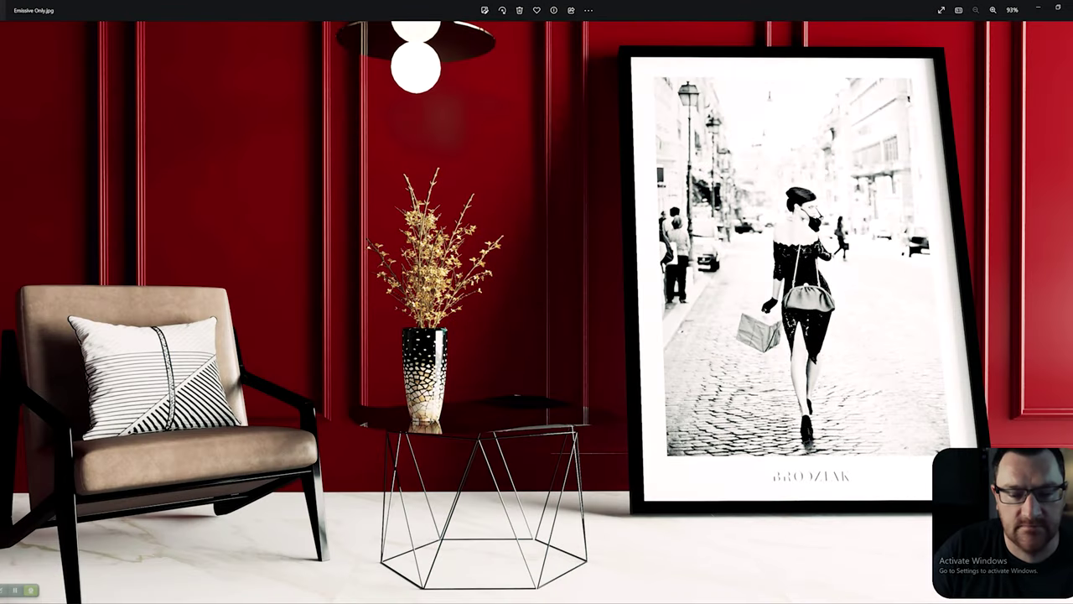
key("Left")
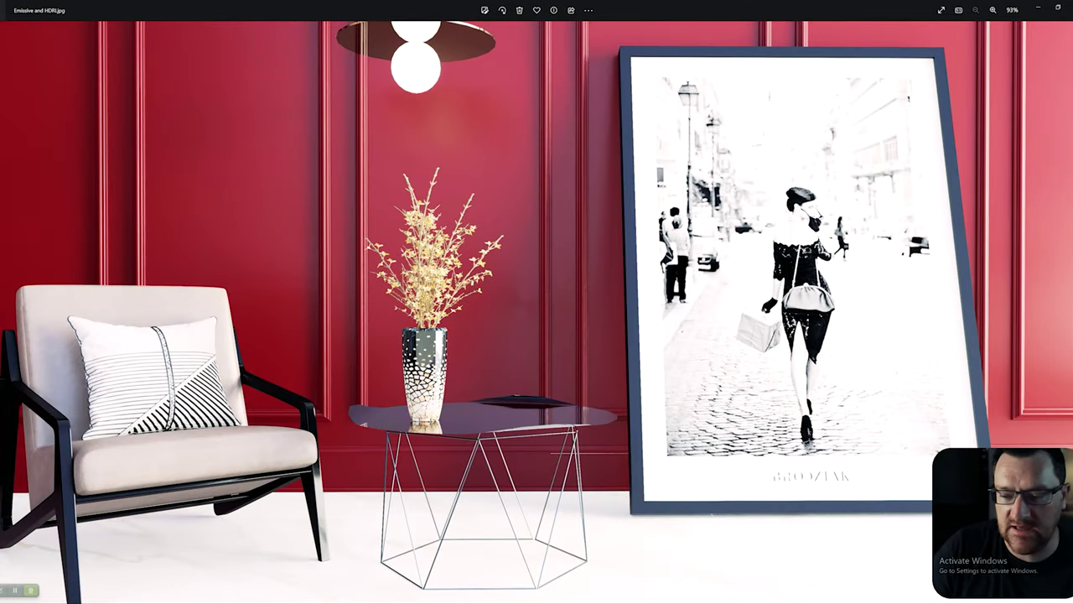
key("Right")
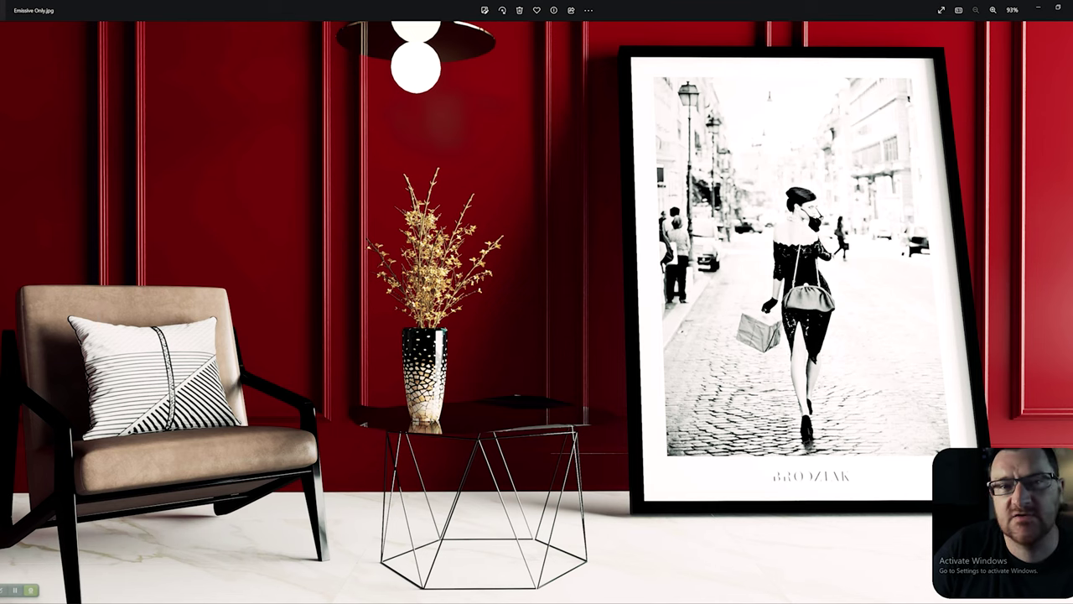
key("Left")
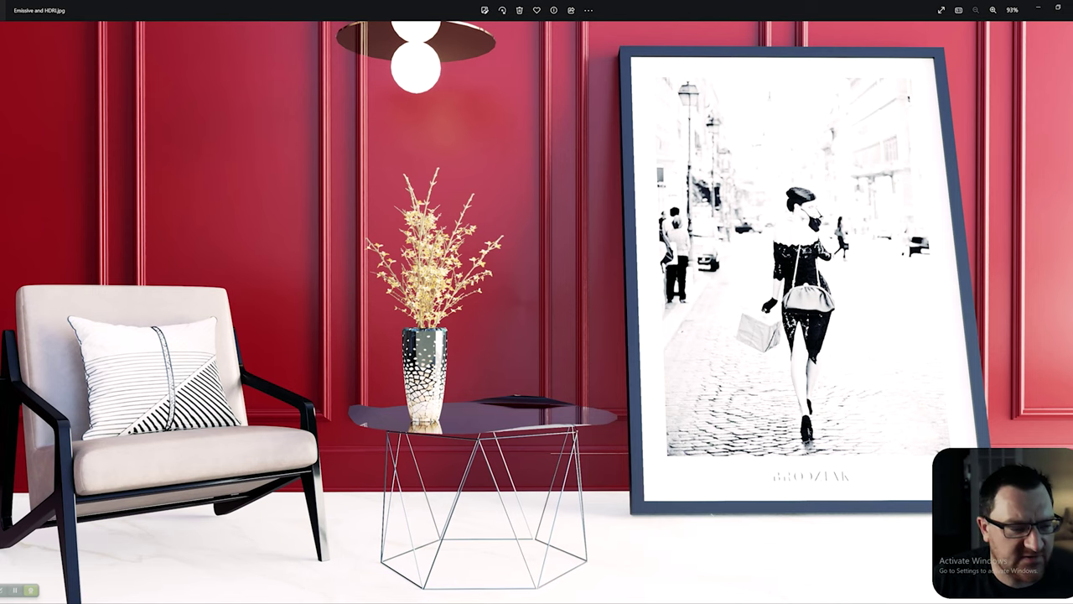
- Inspect the vase and flowers closely in the Emissive and HDRI render, check Emissive Only once more, and close the image
scroll(376, 359, "up", 5)
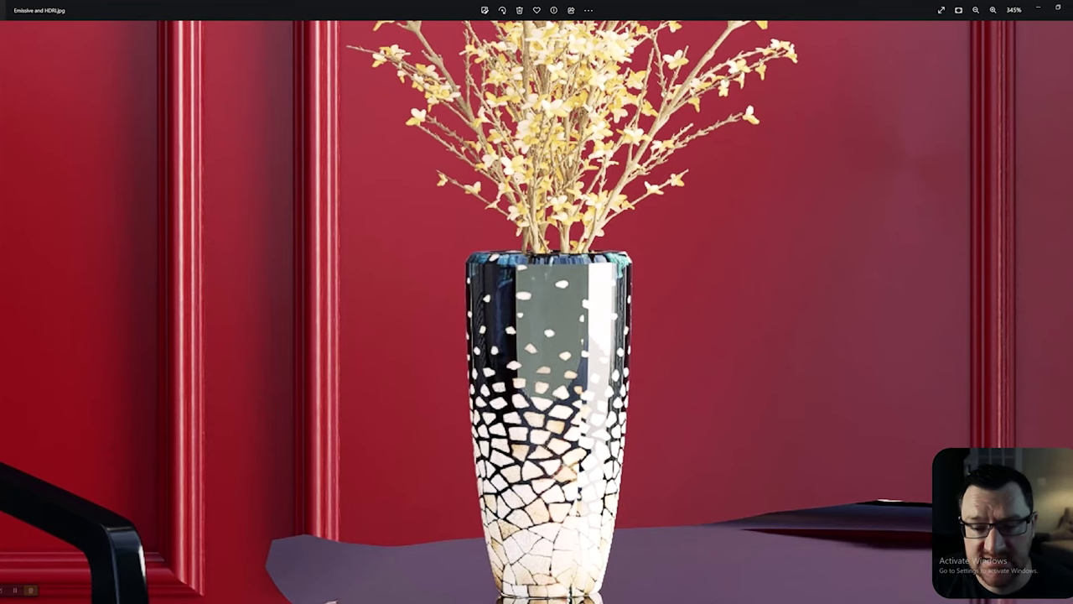
scroll(499, 262, "up", 2)
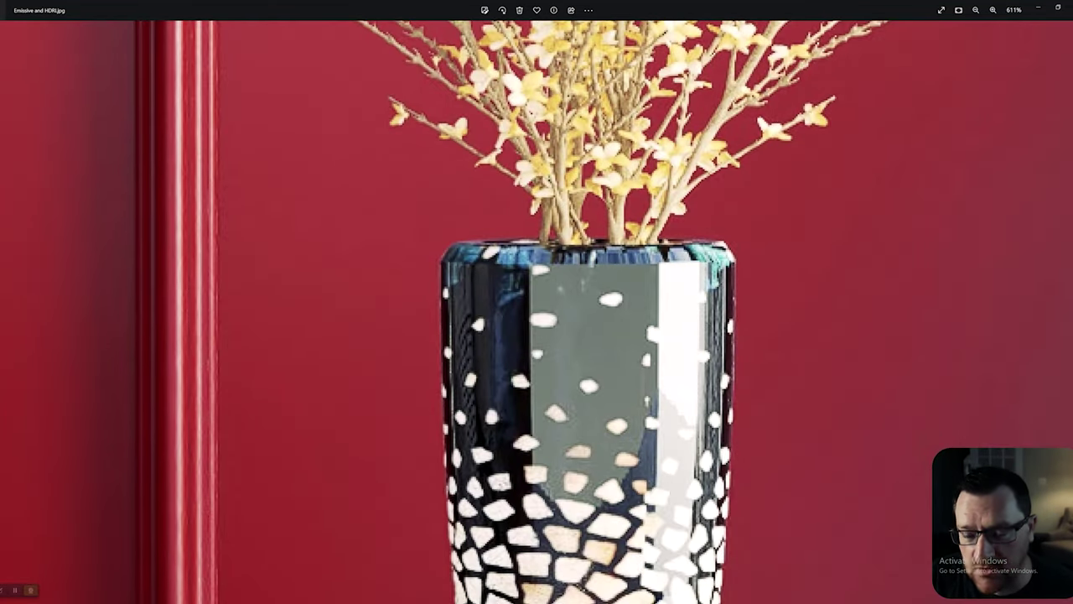
scroll(543, 256, "down", 7)
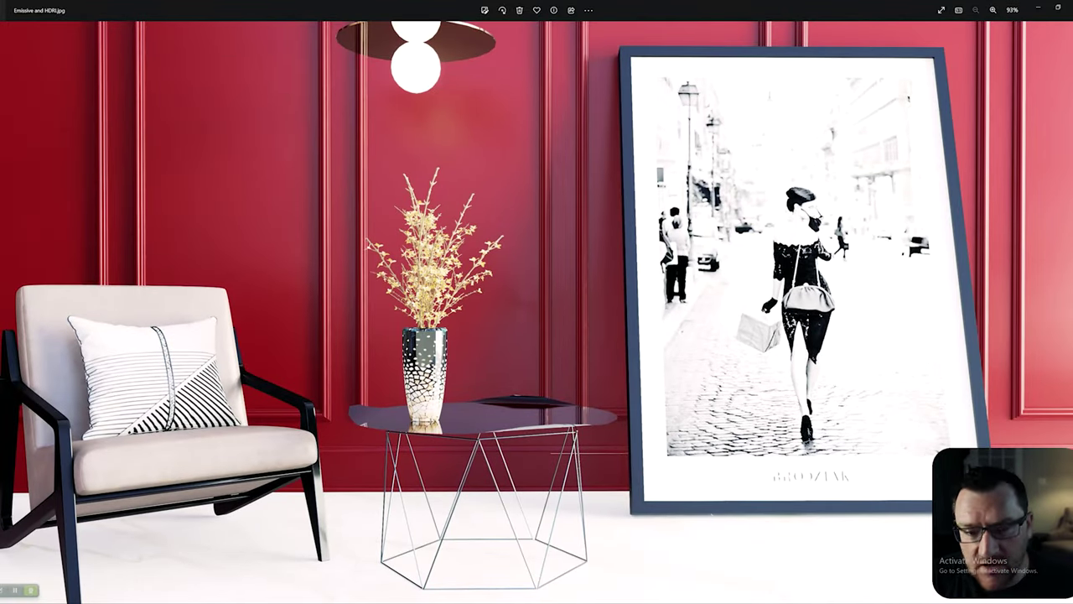
key("Right")
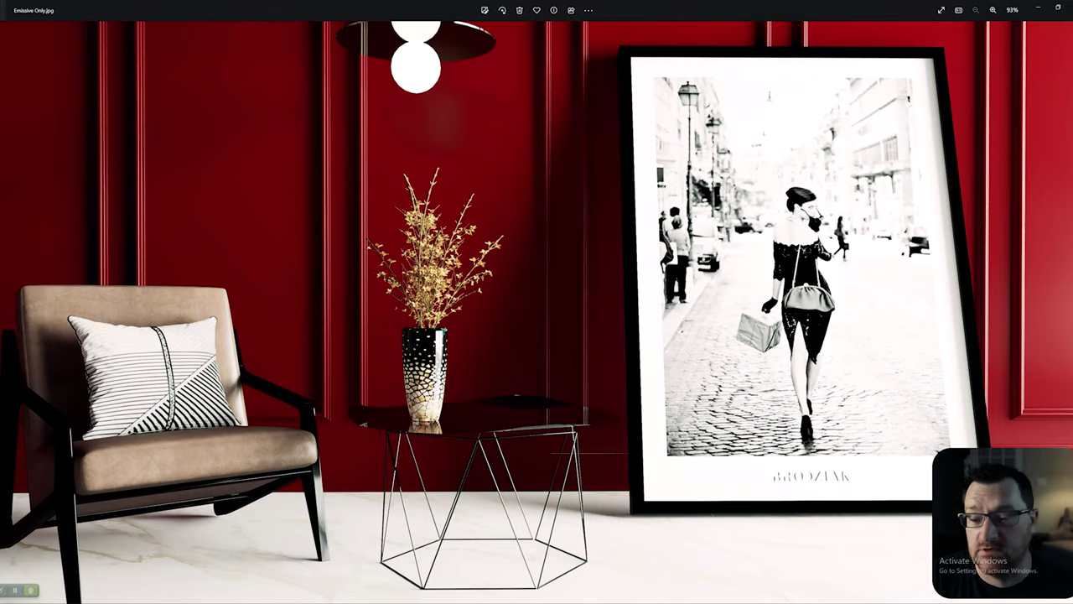
left_click(1059, 7)
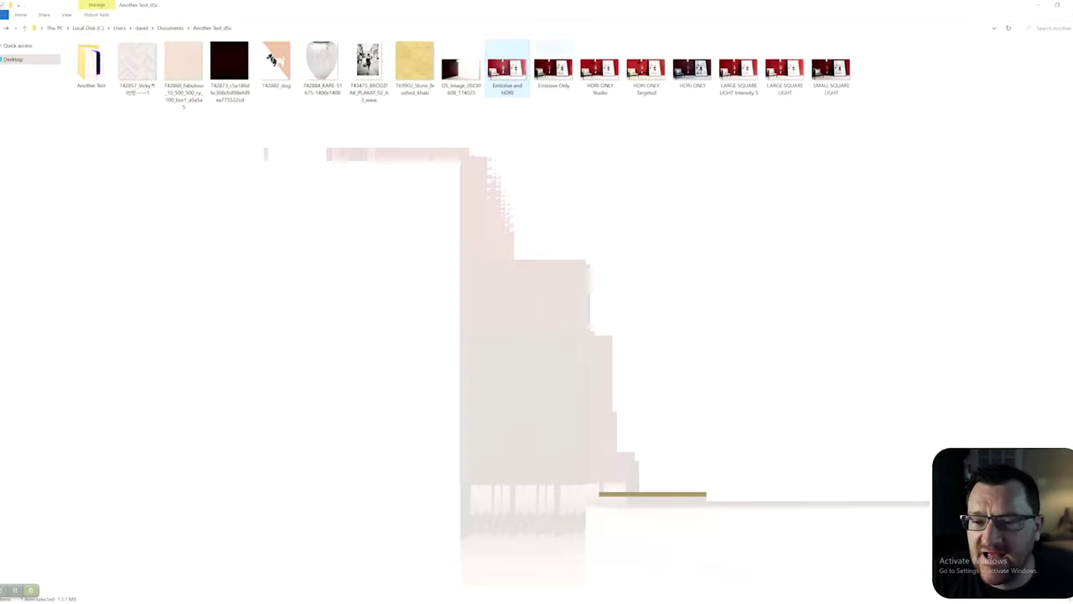
- View the HDRI ONLY Targeted render from the folder and close it again
key("Escape")
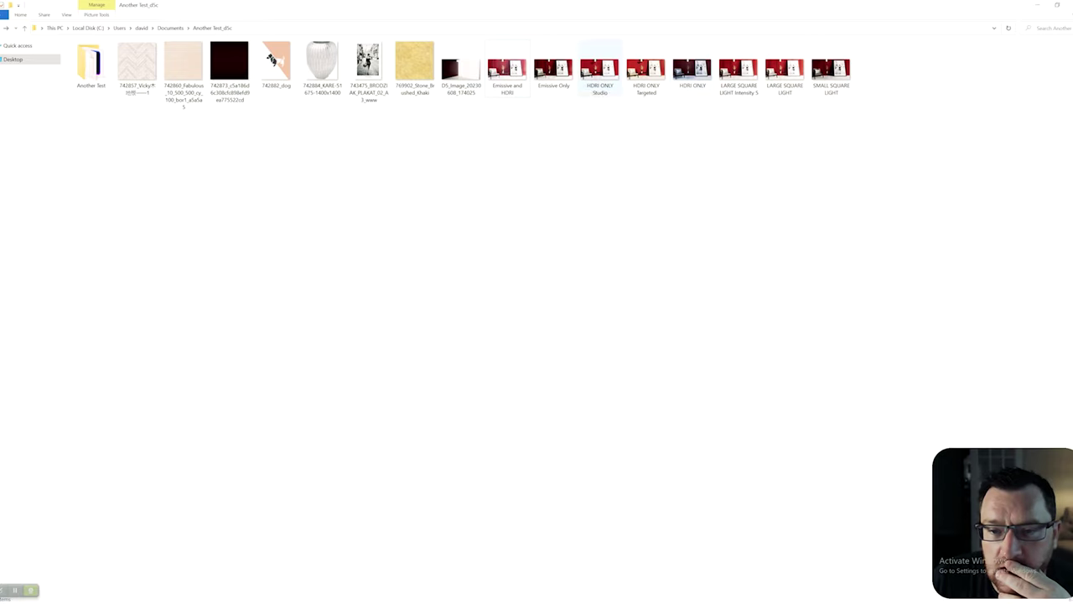
double_click(645, 69)
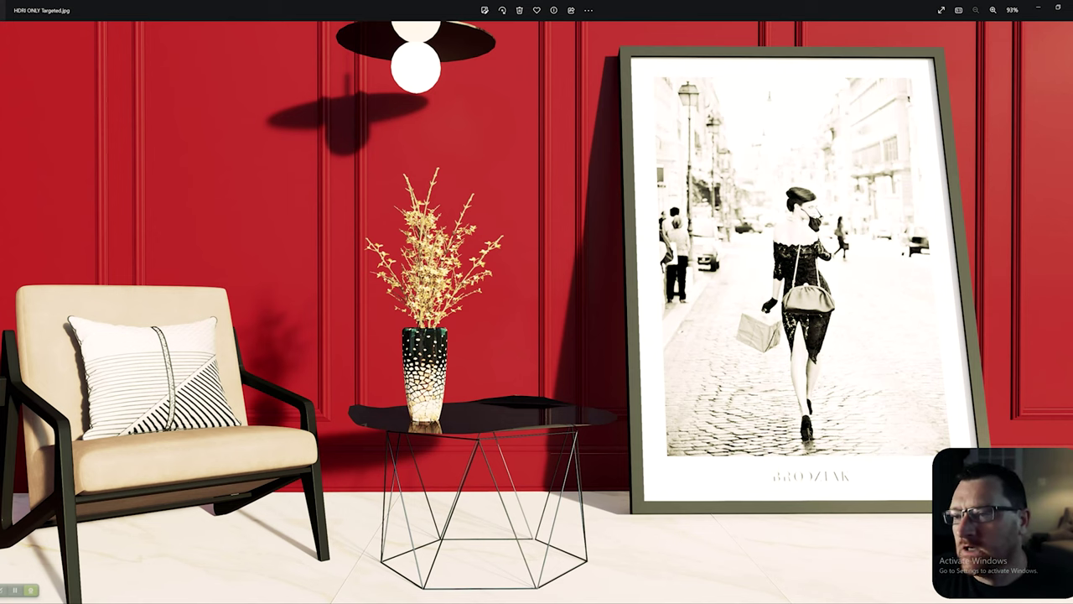
left_click(1070, 7)
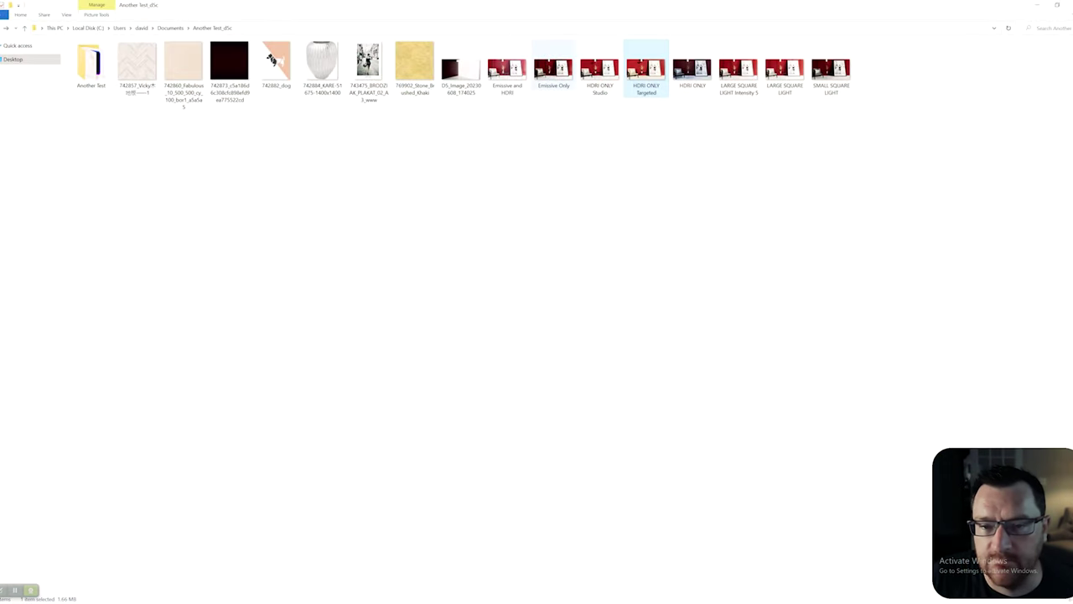
- Reopen the Emissive Only render and compare it repeatedly with the Emissive and HDRI render
double_click(554, 63)
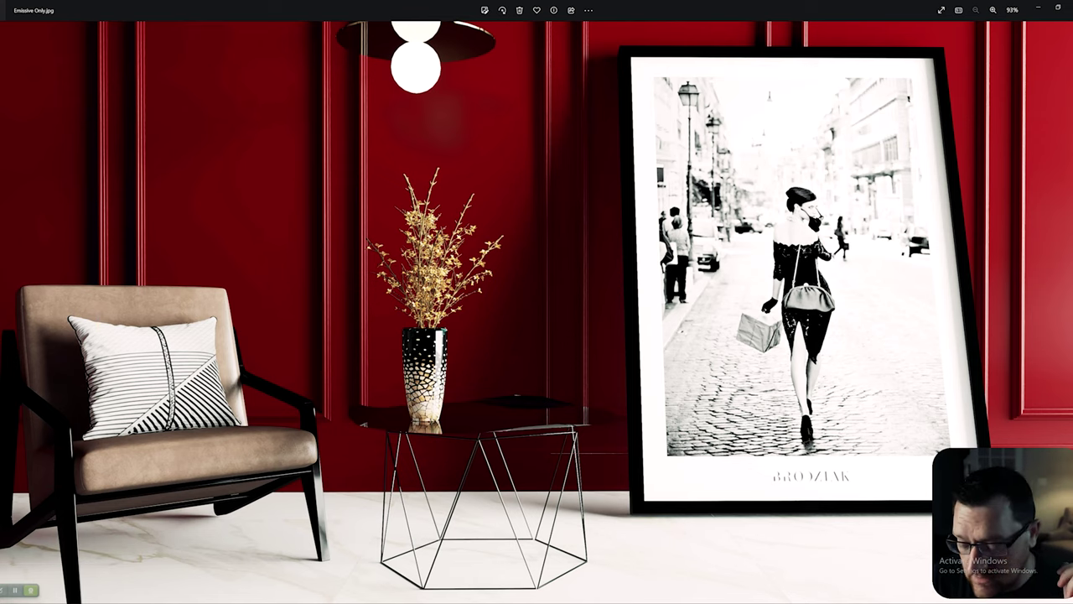
key("Right")
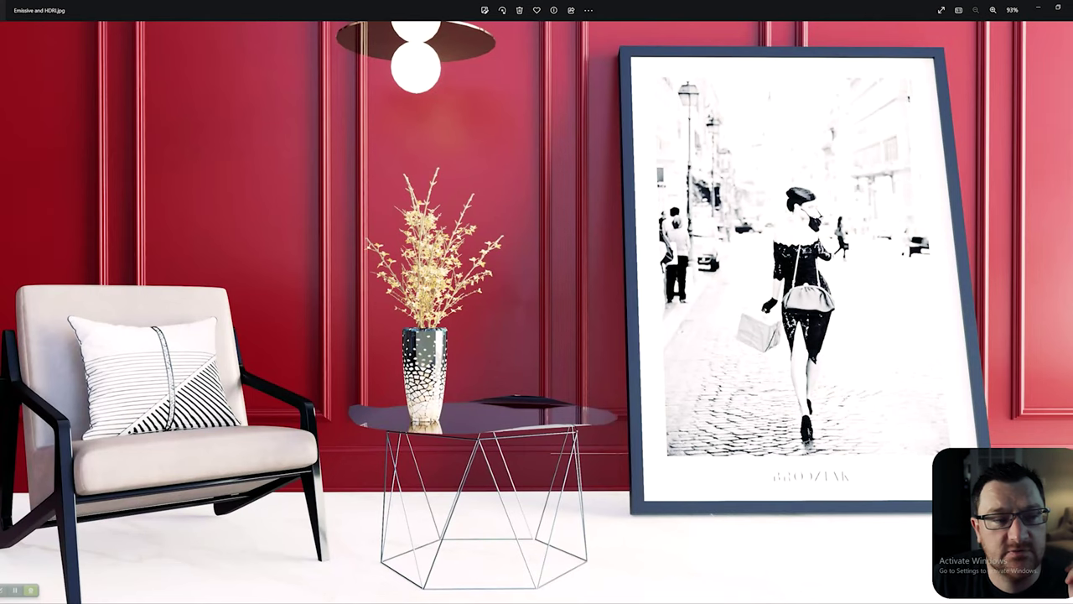
key("Left")
key("Right")
key("Left")
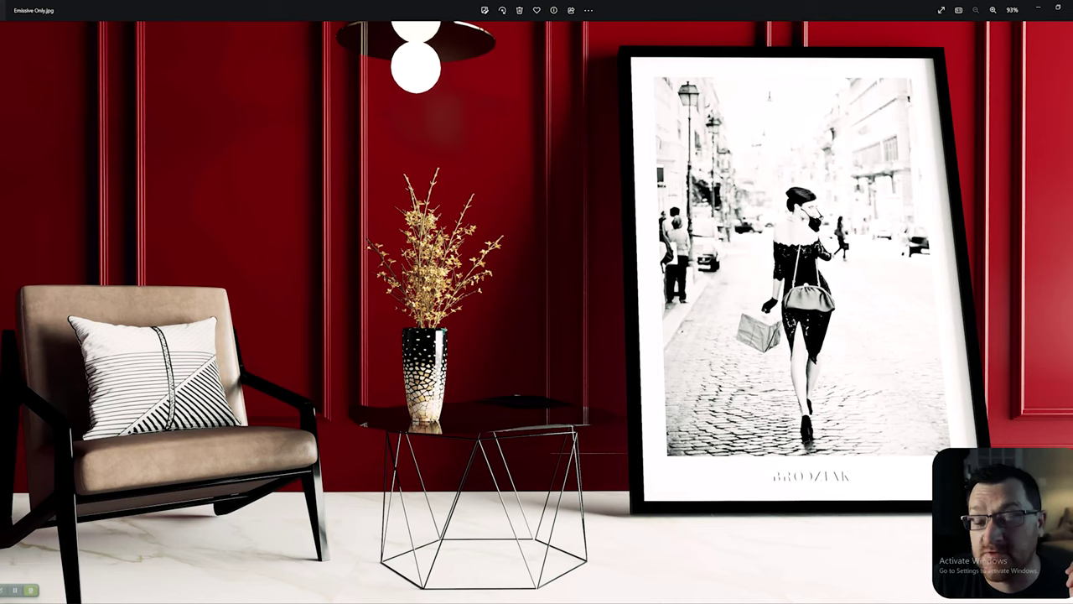